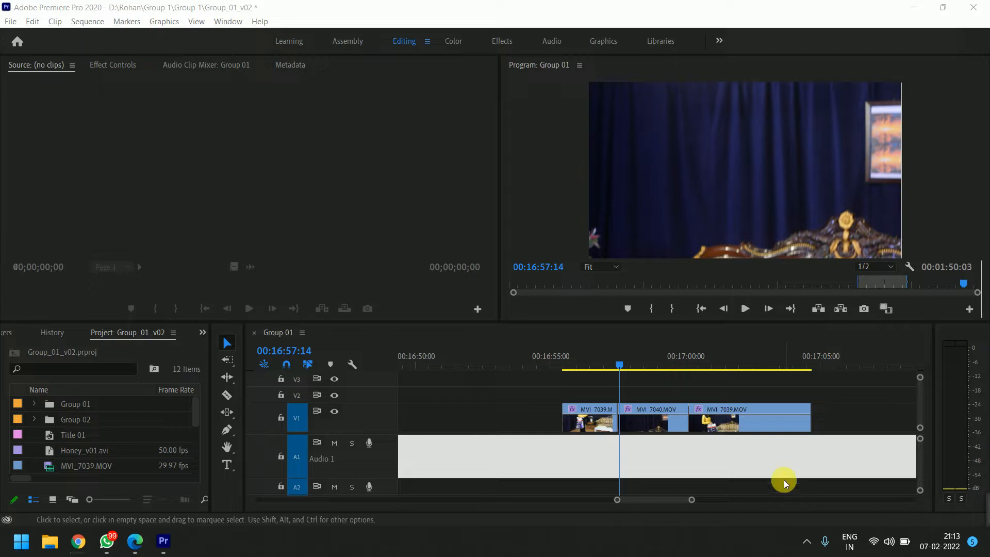
click(783, 480)
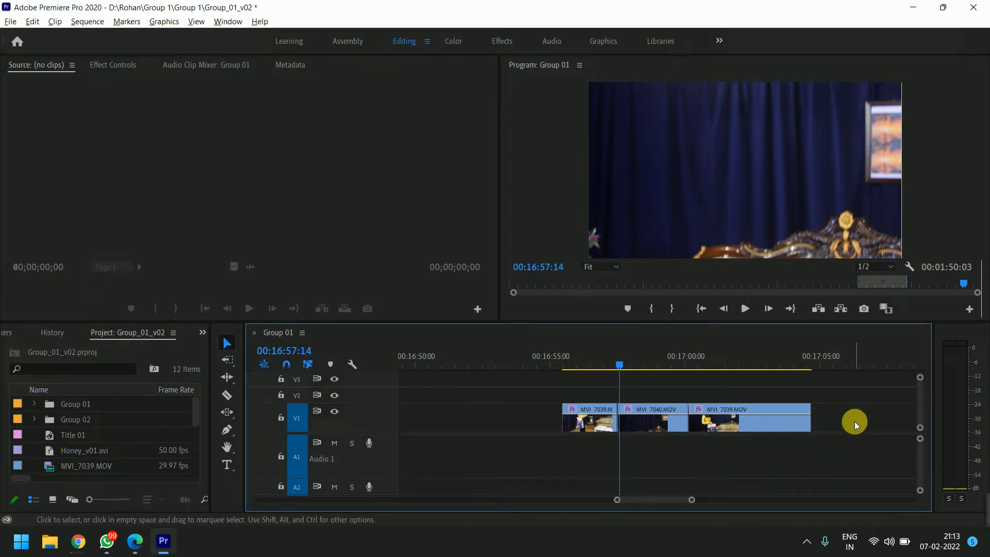
click(227, 376)
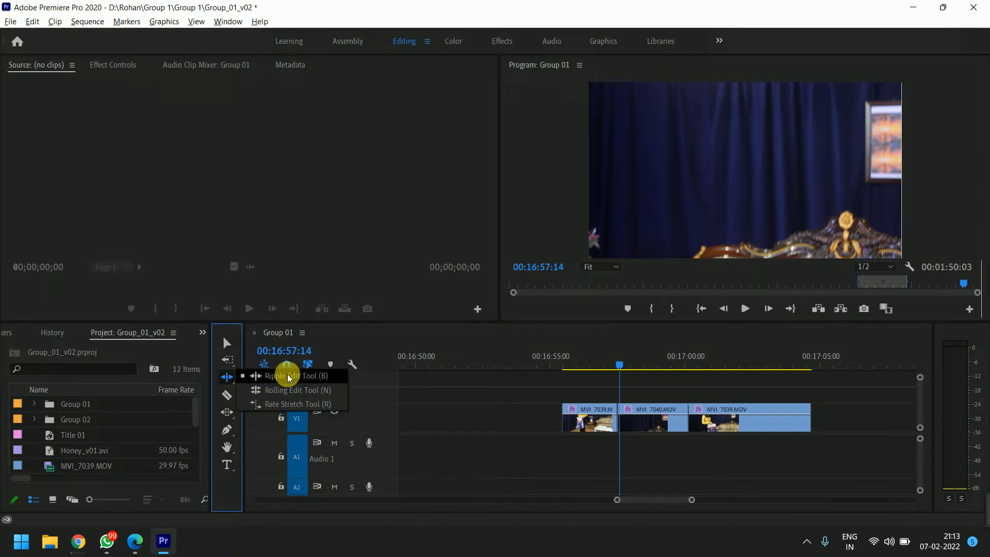
click(225, 378)
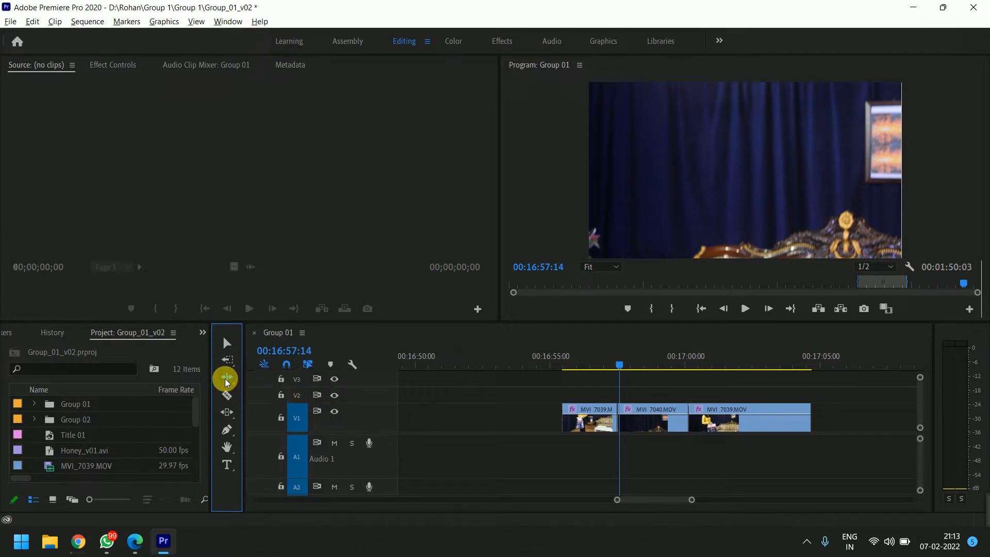
click(642, 415)
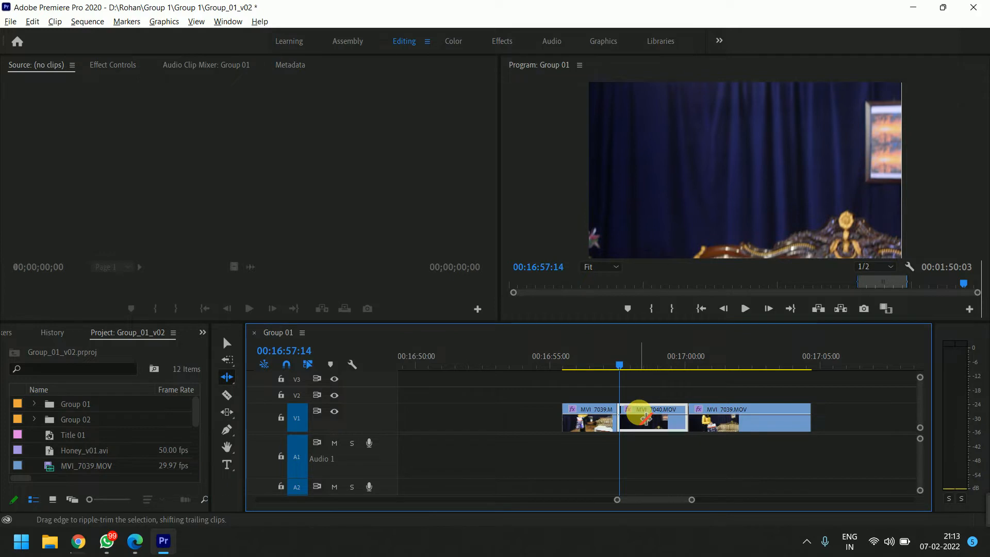
key(v)
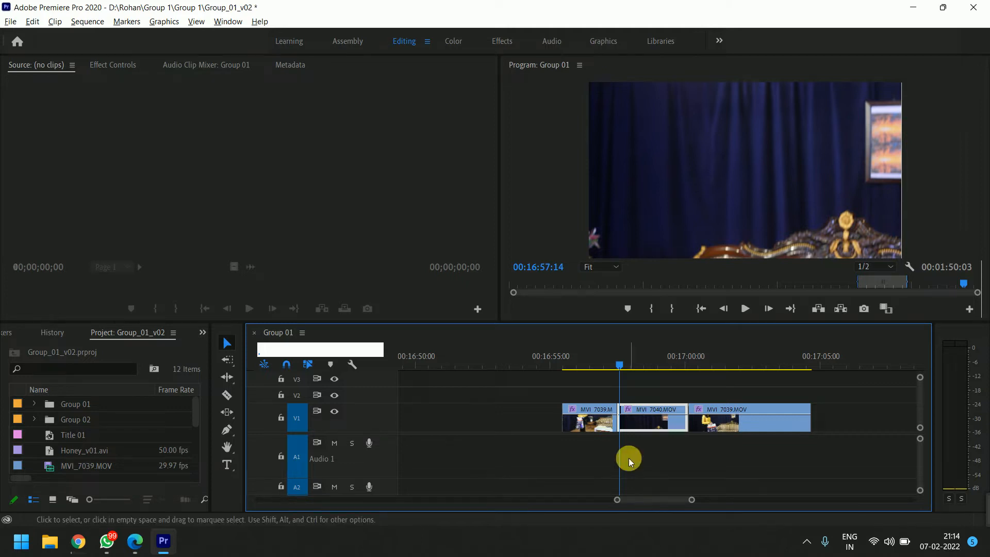
Select the first MVI_7039.MOV clip on V1 and move the playhead to 00:16:56:13.
key(=)
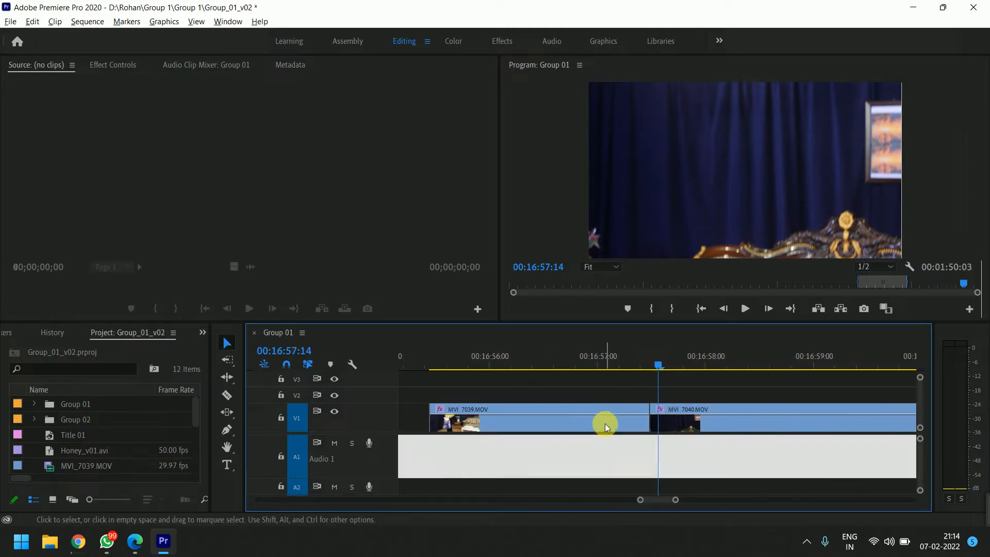
click(605, 424)
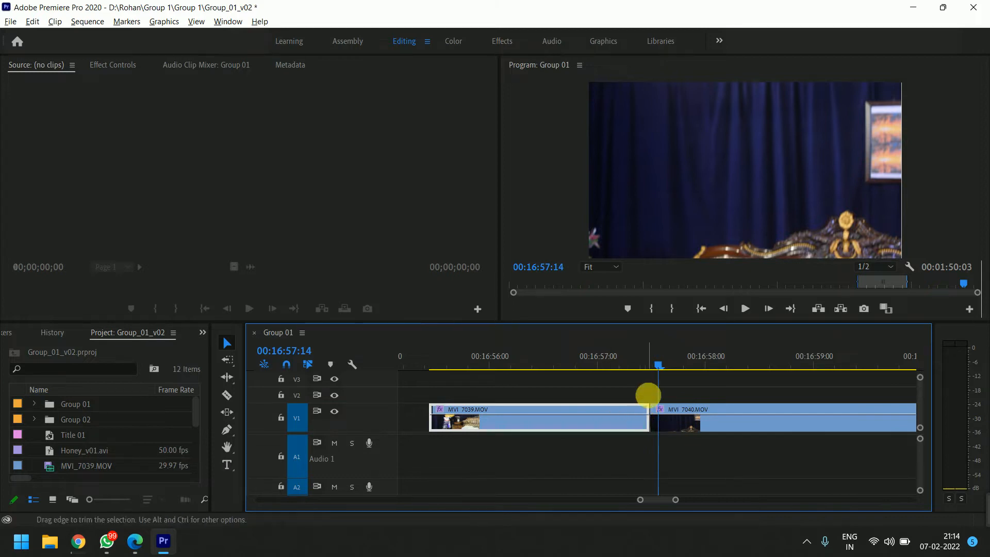
drag(663, 357, 547, 370)
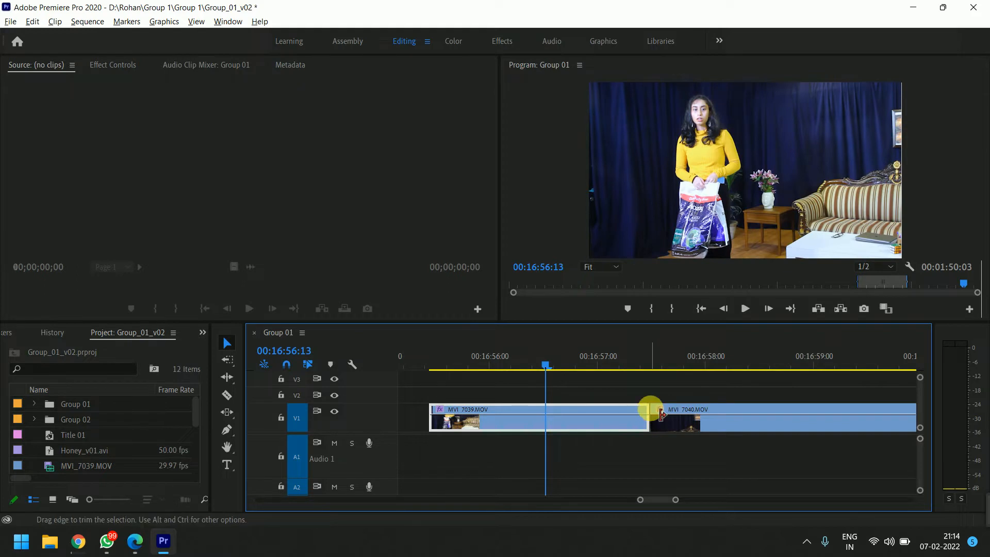
Trim the end of the first MVI_7039.MOV clip back to the playhead with a regular Selection tool trim.
drag(651, 413, 548, 414)
key(minus)
key(minus)
key(minus)
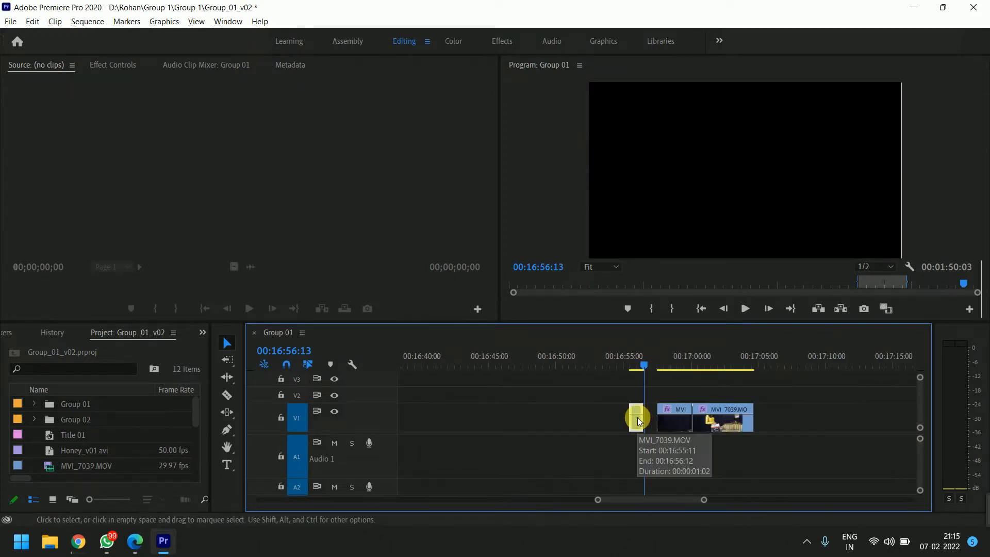
Select the two clips after the gap and move them together against the end of the first clip.
drag(673, 443, 709, 425)
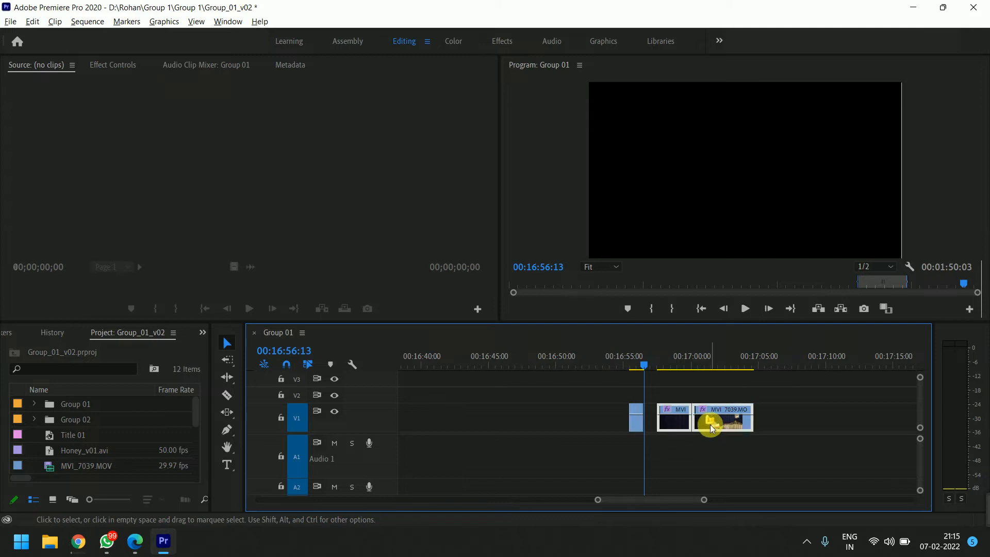
key(equal)
key(equal)
key(equal)
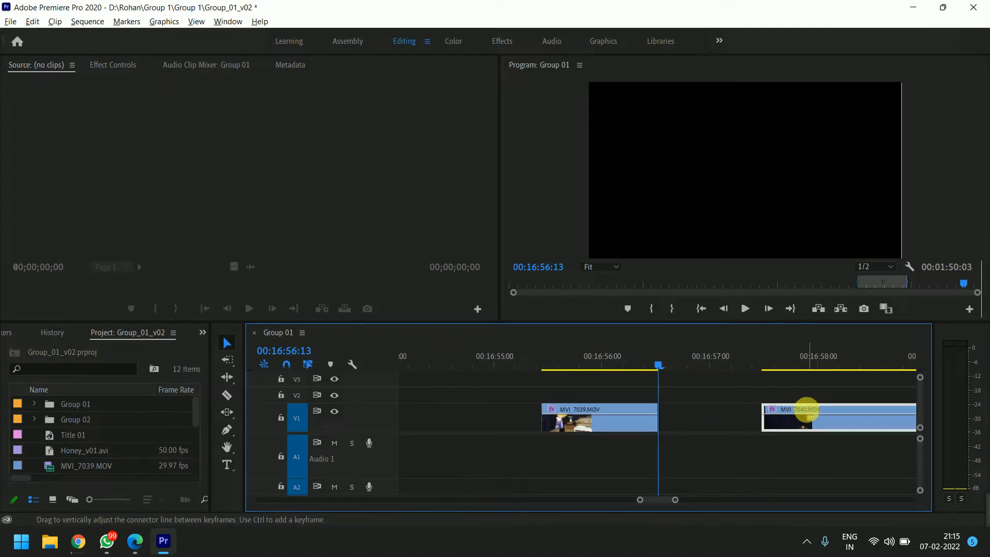
drag(804, 410, 706, 409)
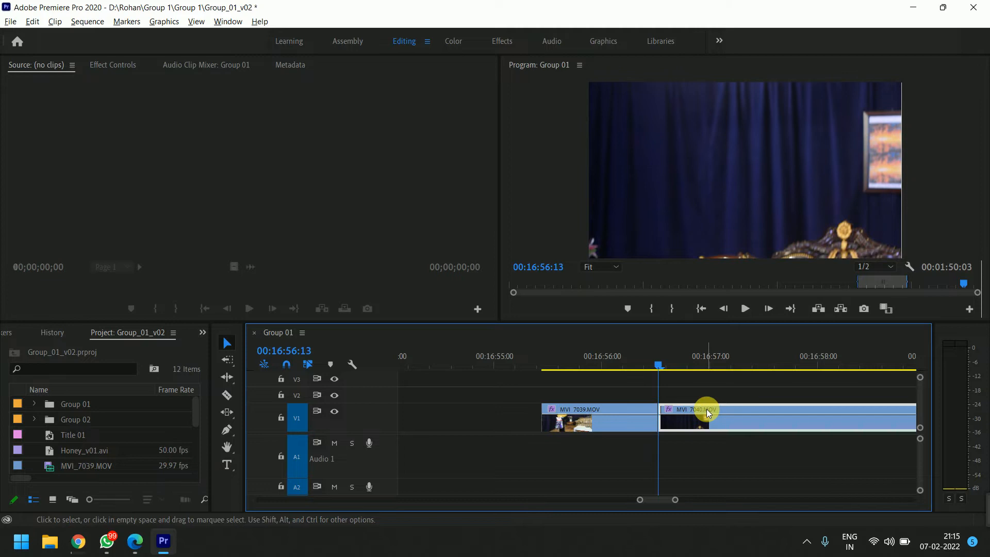
Undo the move of the two following clips and the trim of the first clip.
key(ctrl+z)
key(ctrl+z)
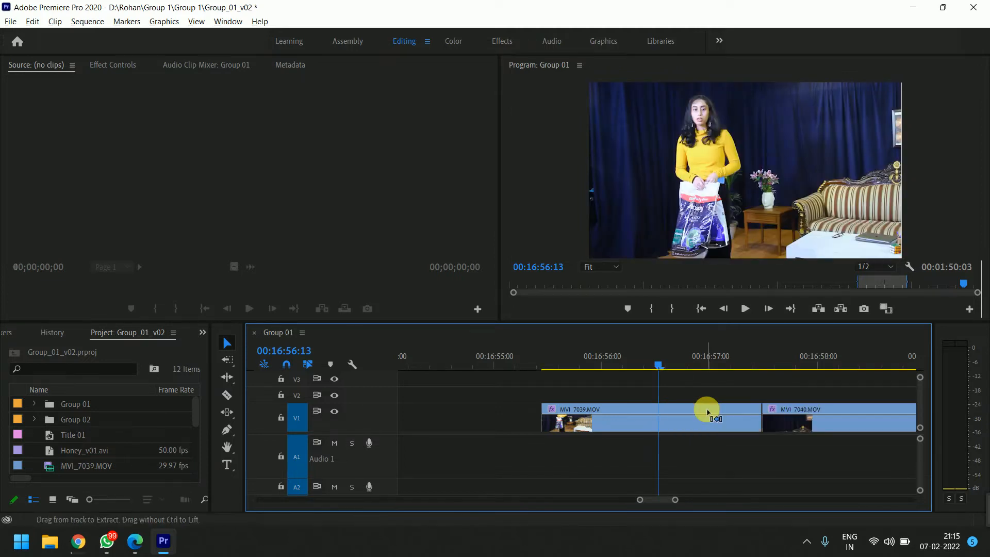
Use the Ripple Edit tool to shorten the first MVI_7039.MOV clip's end to the playhead at 00:16:56:13.
click(227, 375)
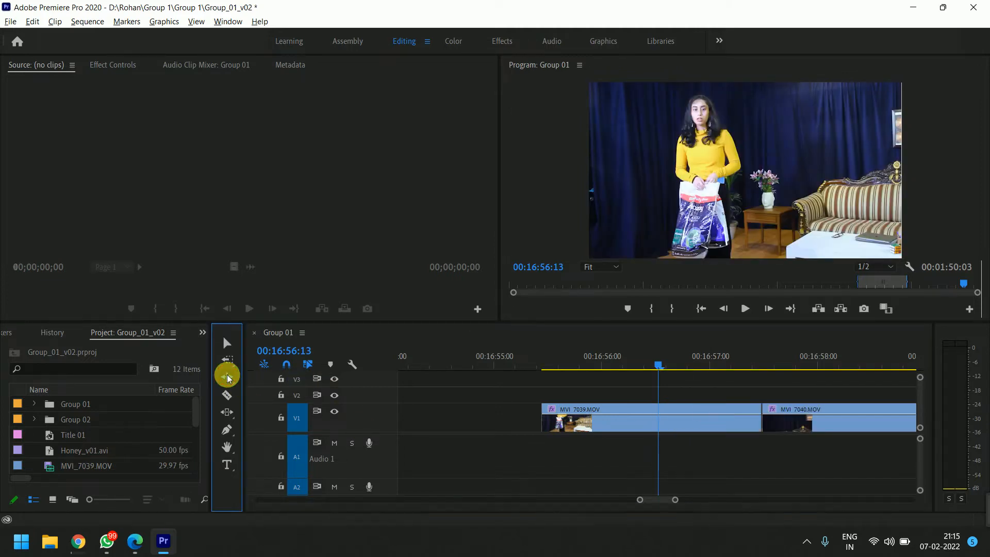
click(249, 379)
click(717, 428)
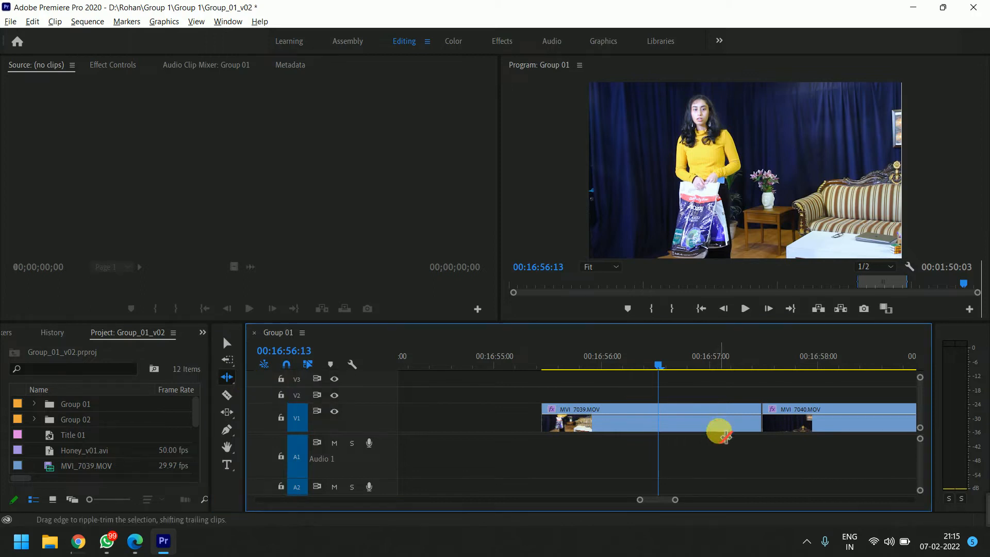
drag(763, 422, 655, 427)
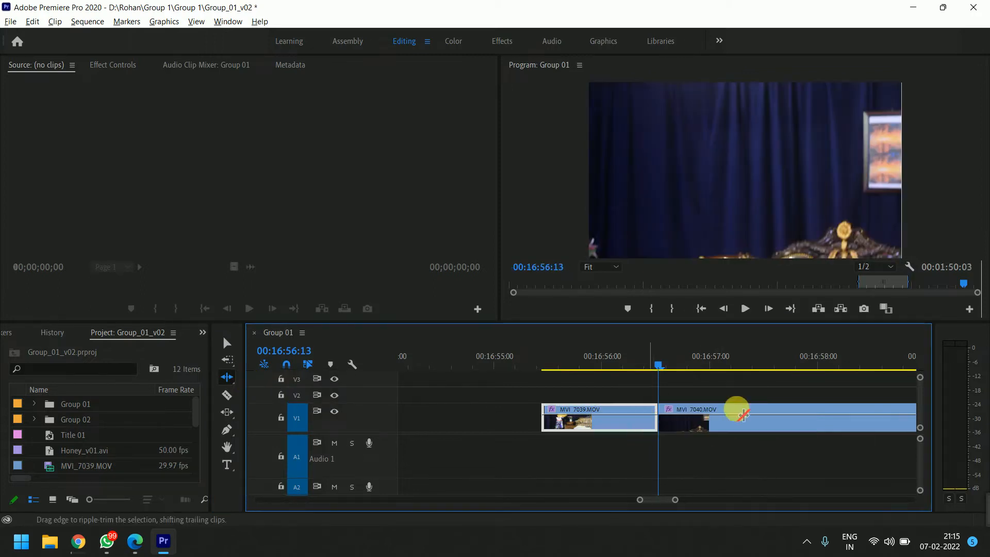
key(minus)
key(minus)
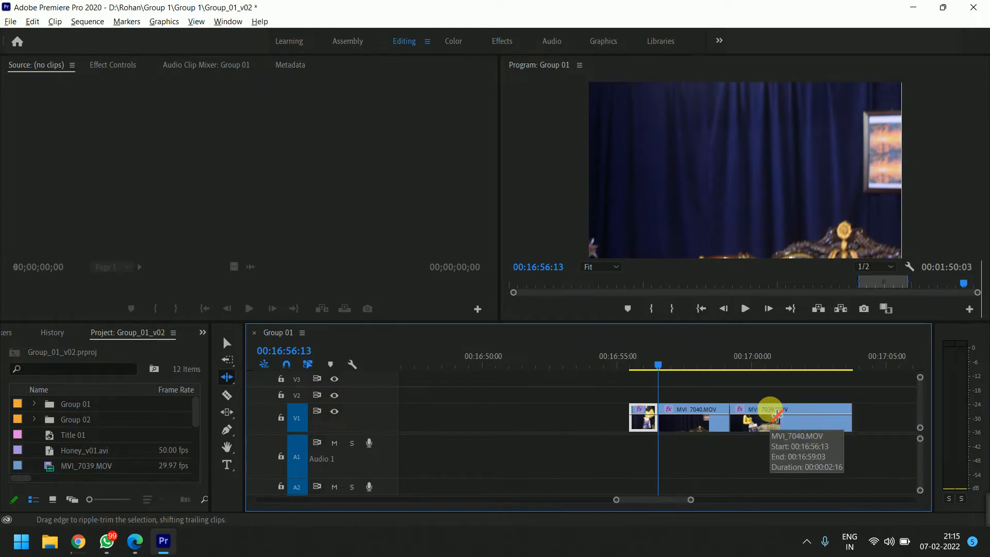
key(equal)
key(equal)
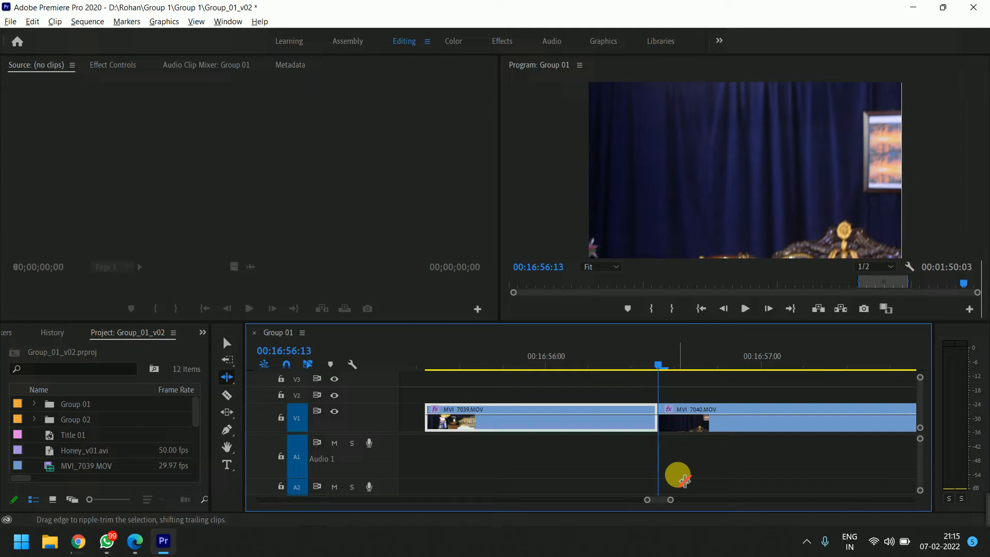
Compare the sequence before and after the ripple trim using undo and redo, finishing with the trim undone.
key(ctrl+z)
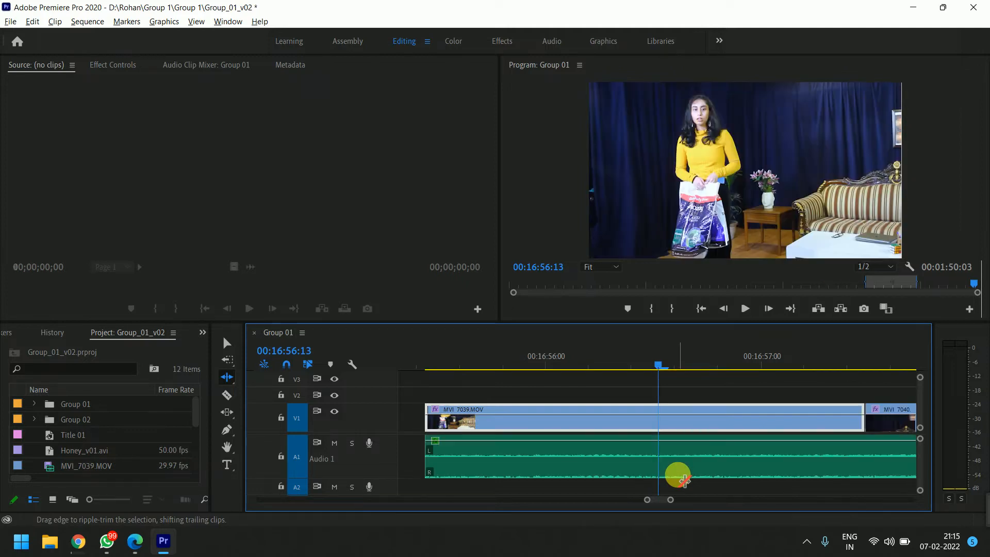
key(ctrl+z)
key(ctrl+shift+z)
key(ctrl+shift+z)
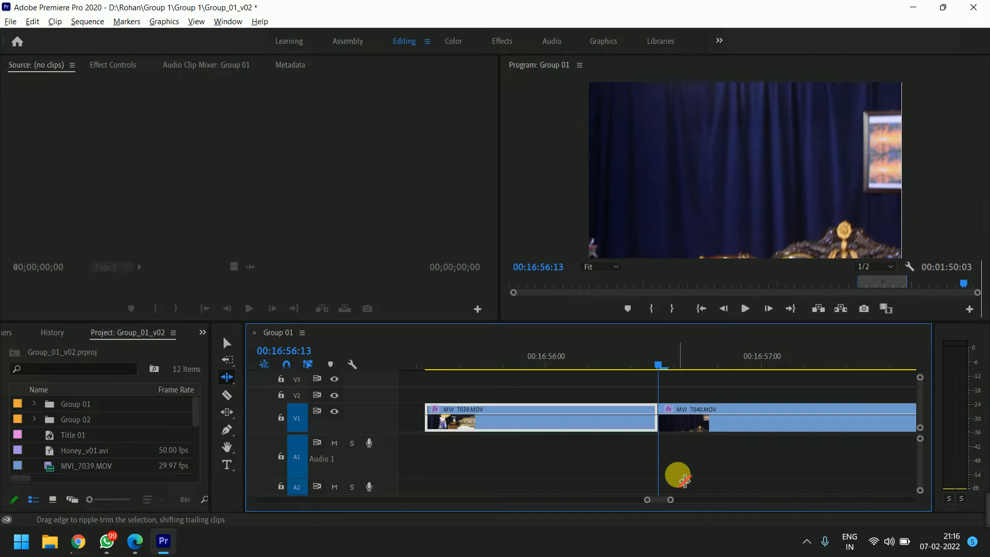
key(ctrl+z)
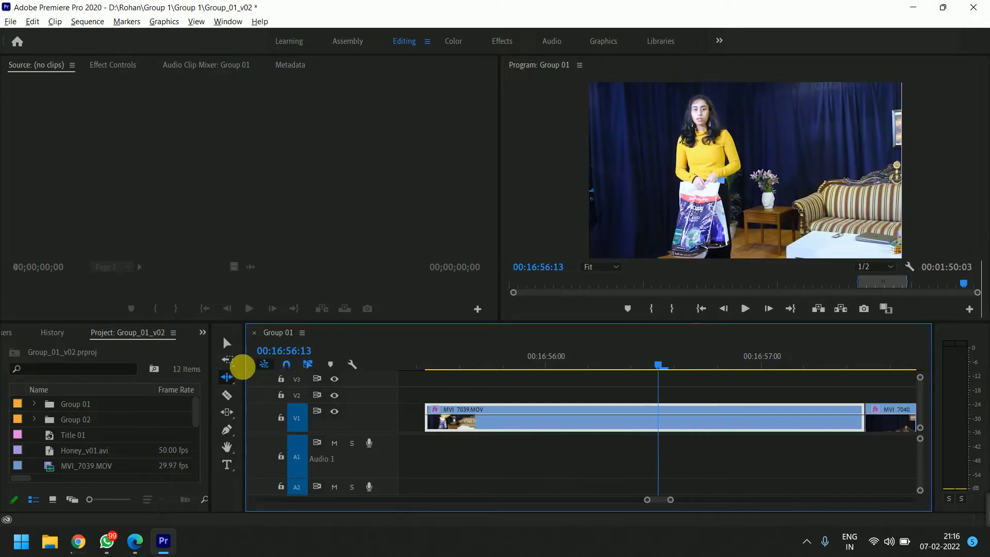
Shorten the first MVI_7039.MOV clip's end to just before the playhead with the Selection tool, and select the gap.
click(231, 344)
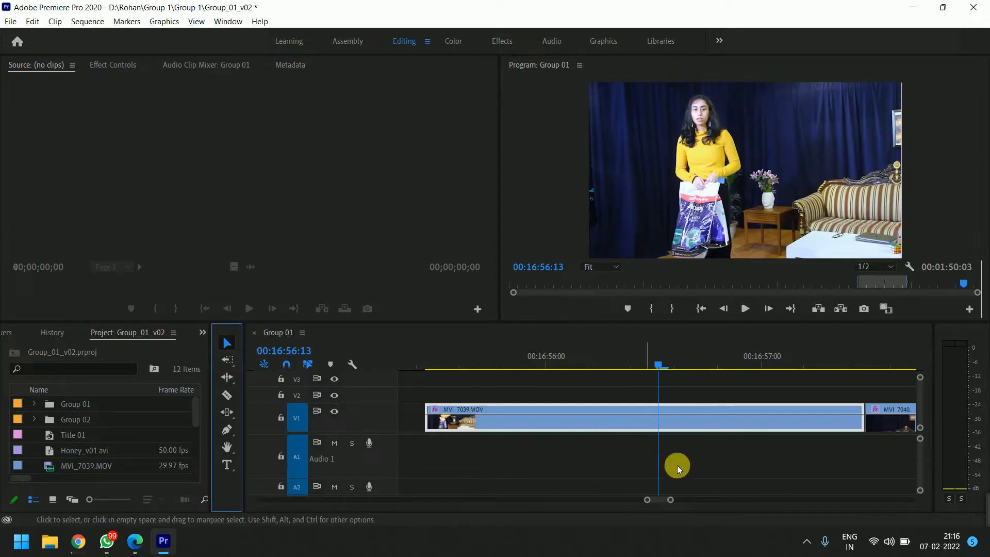
click(727, 420)
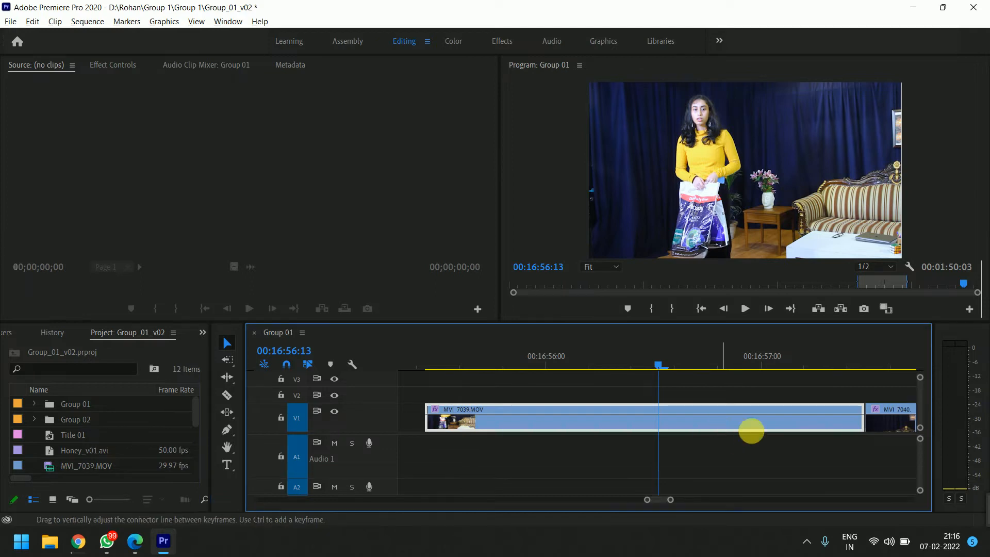
click(863, 415)
drag(820, 421, 642, 414)
click(820, 422)
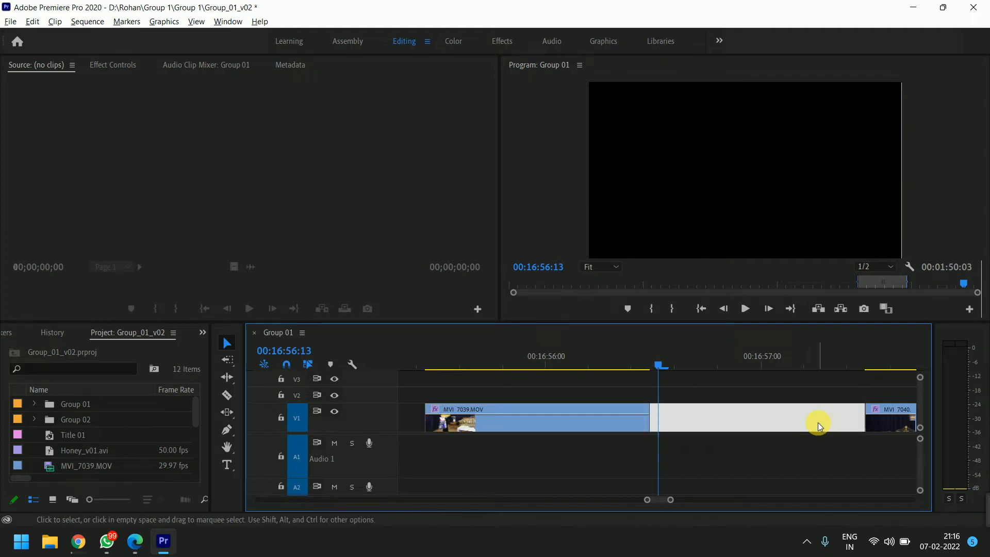
Close the gap by moving the MVI_7040.MOV clip and the last MVI_7039.MOV clip together against the first clip.
key(minus)
key(minus)
key(minus)
drag(699, 459, 706, 419)
key(equal)
key(equal)
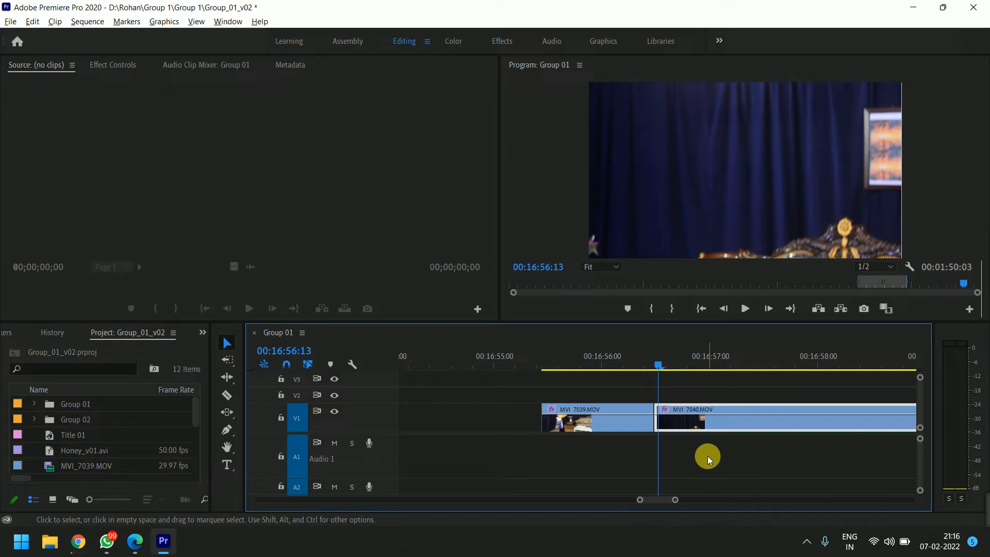
Undo the manual gap closing and the shortening of the first clip.
key(ctrl+z)
key(ctrl+z)
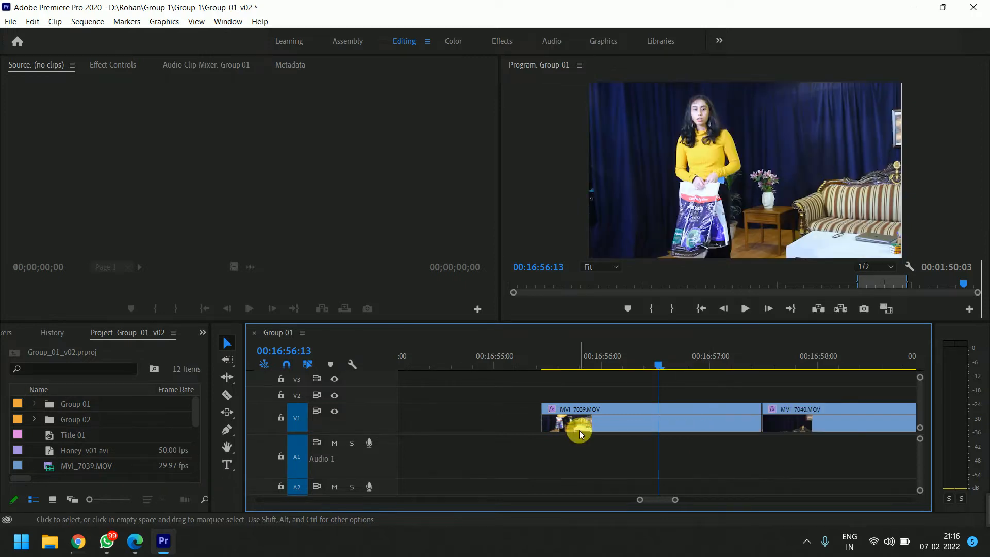
Ripple-trim the end of the first MVI_7039.MOV clip to the playhead so the following clips shift with it.
click(231, 379)
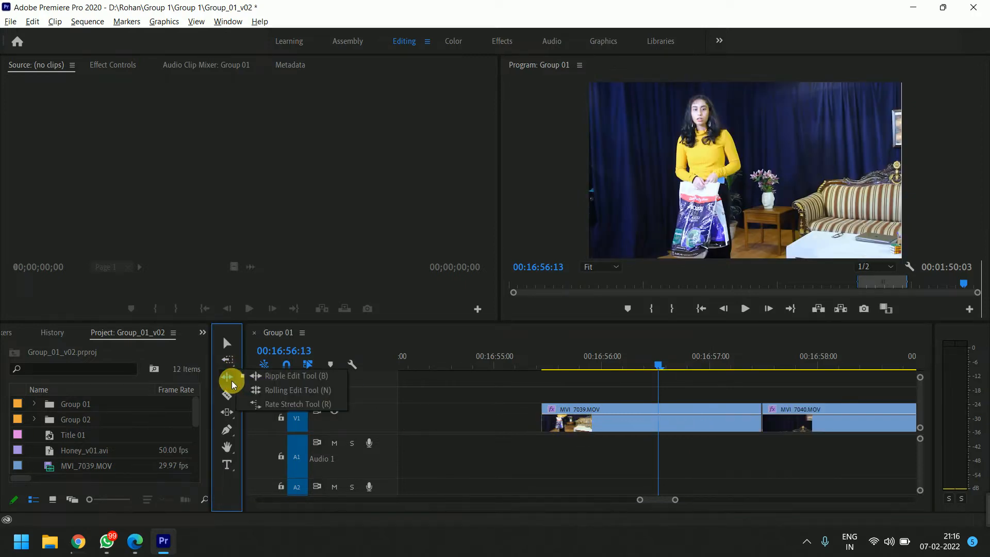
click(256, 381)
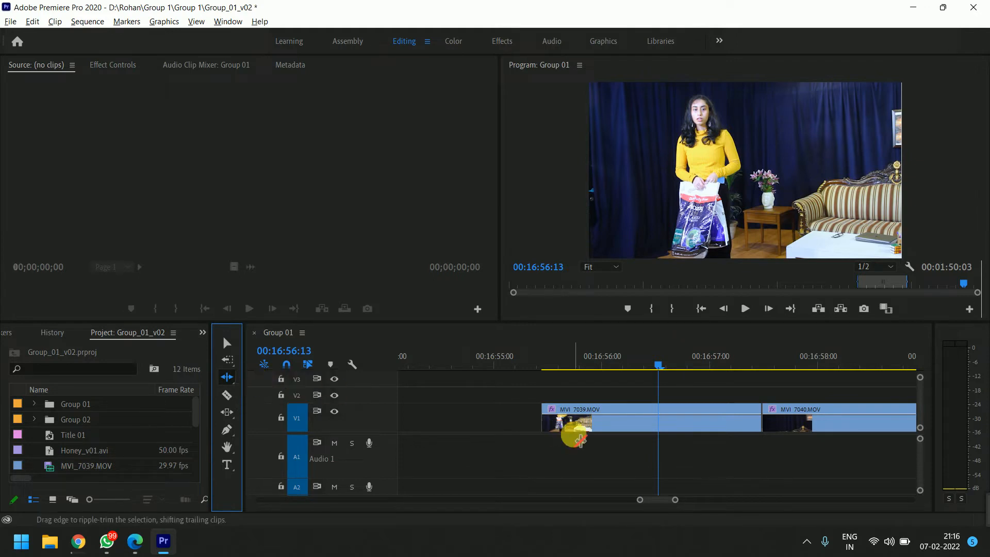
click(699, 427)
drag(766, 423, 656, 423)
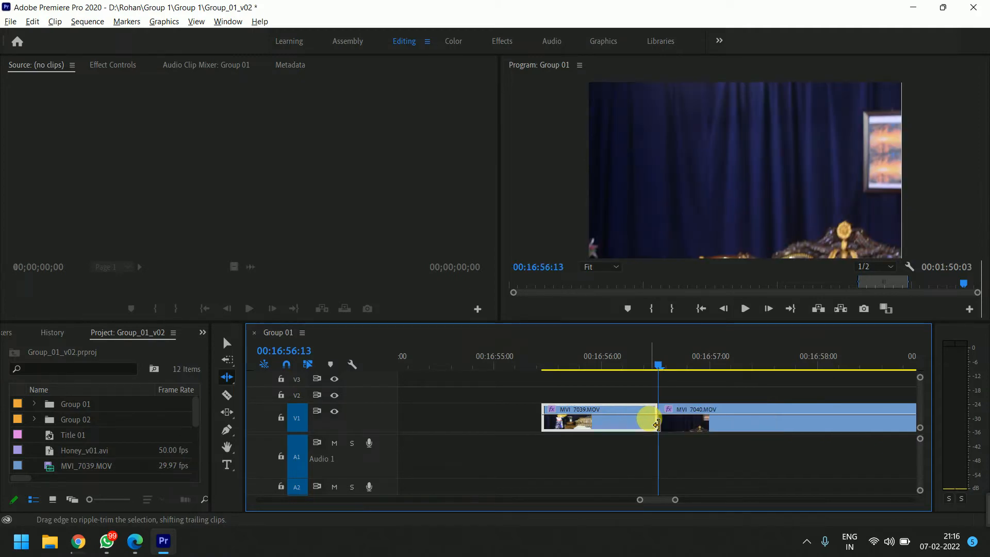
key(minus)
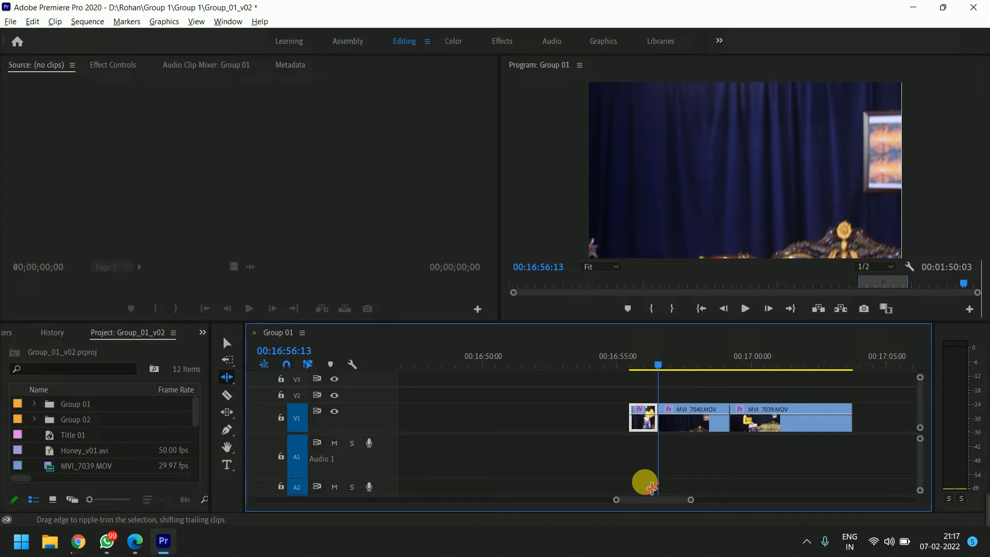
key(equal)
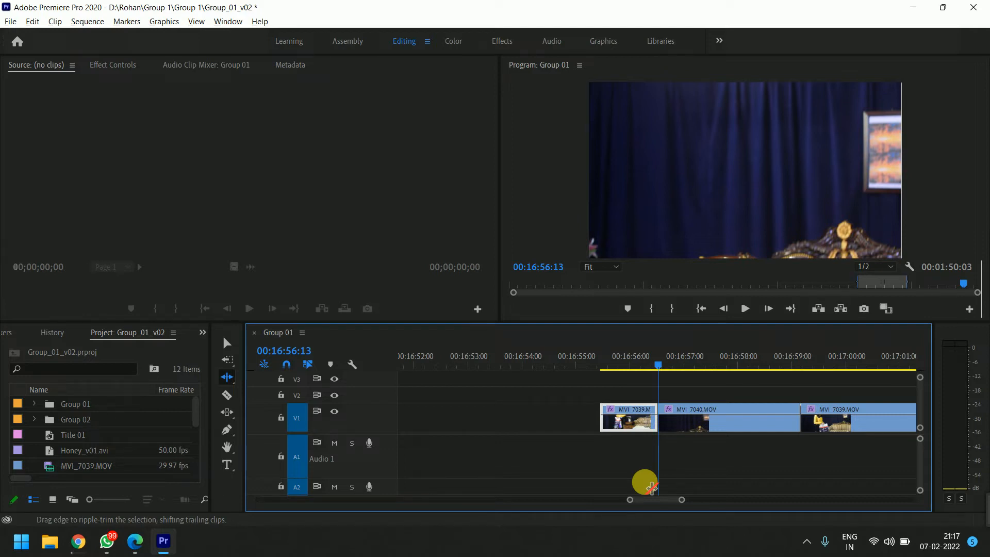
Undo the ripple trim and shorten the first clip's end to 00:16:56:13 with the Selection tool, leaving a gap.
key(ctrl+z)
key(v)
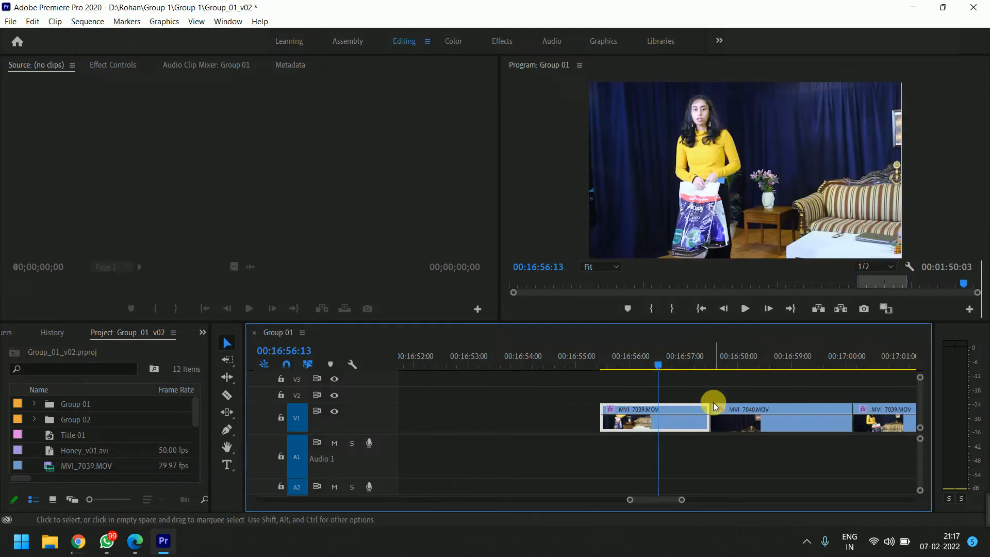
drag(707, 407, 664, 408)
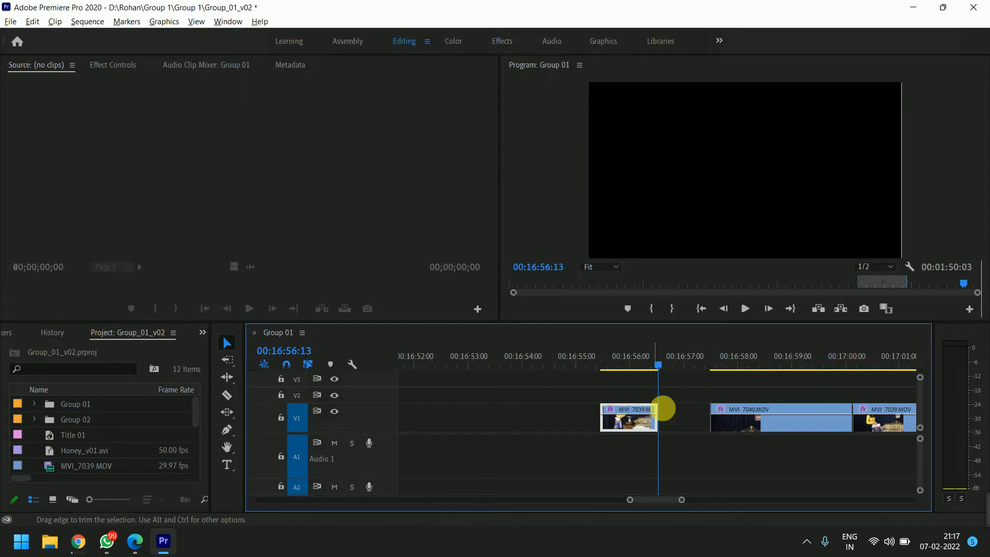
Ripple-delete the gap between the first clip and MVI_7040.MOV, and undo the deletion.
right_click(673, 416)
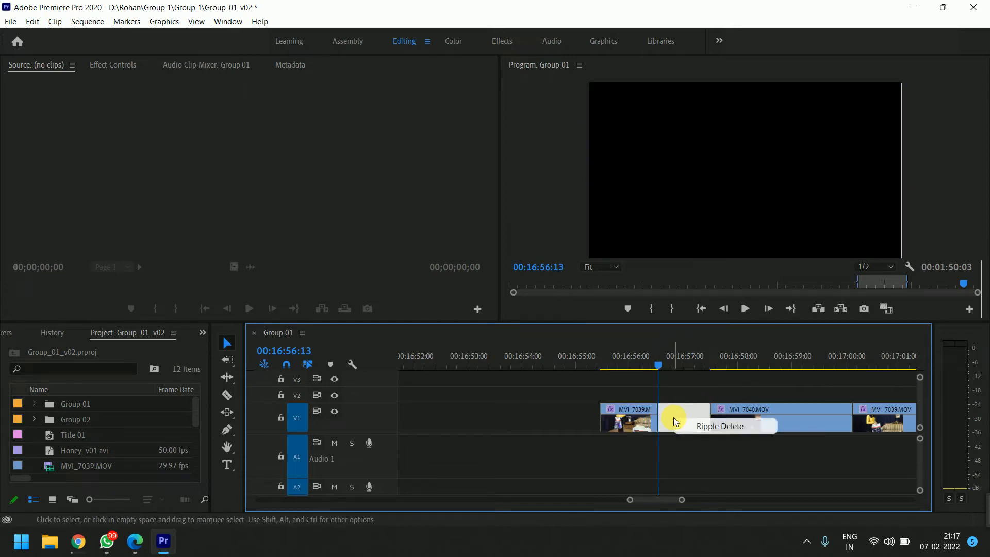
click(698, 428)
key(ctrl+z)
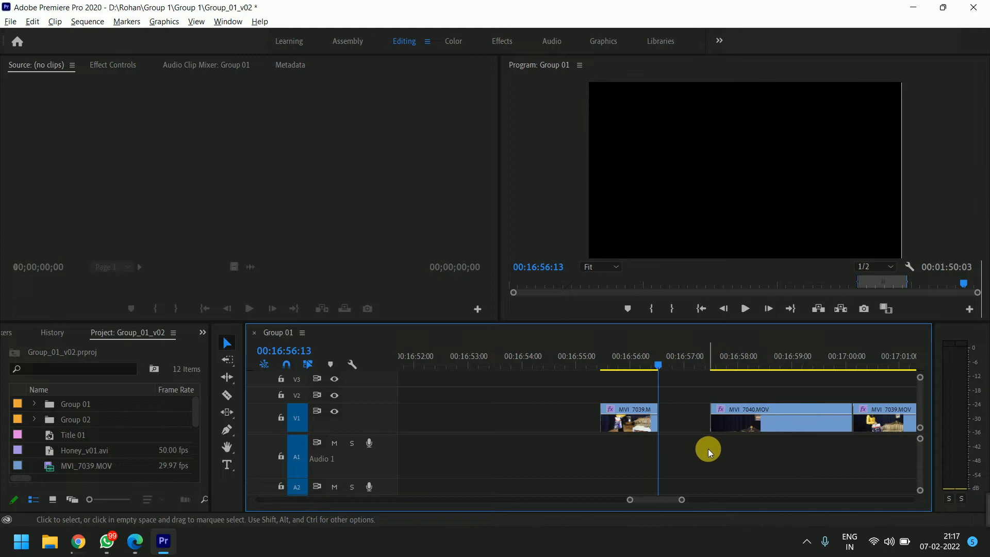
Shift MVI_7040.MOV and the following clips toward the first clip with the Track Select Forward tool, and undo both this and the first clip's shortening.
key(a)
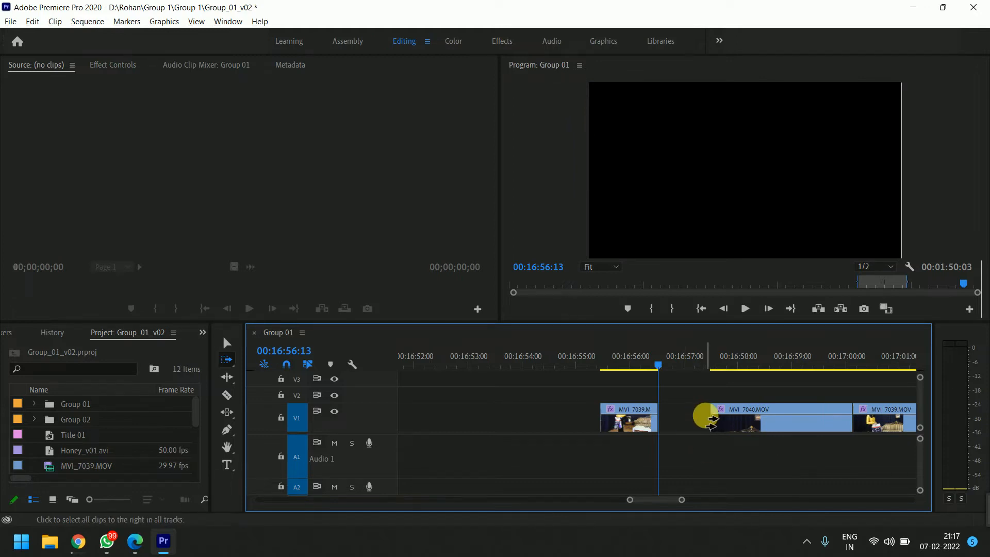
click(706, 418)
drag(756, 413, 717, 432)
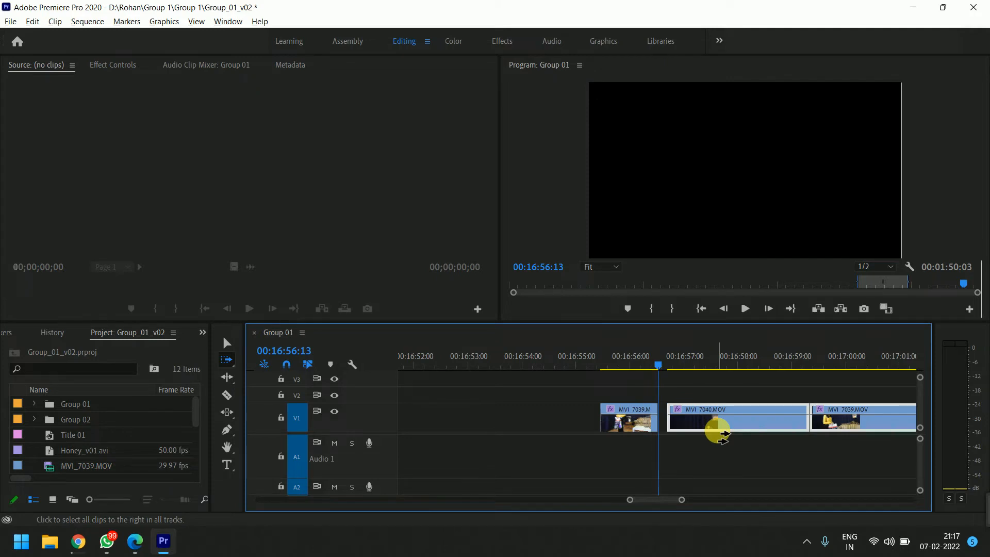
key(ctrl+z)
key(ctrl+z)
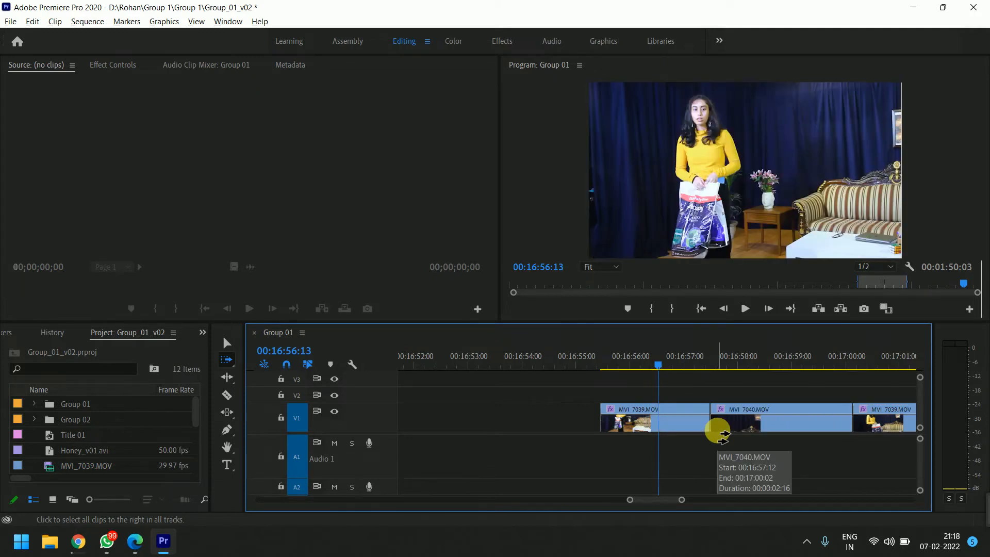
Ripple-trim the end of the first MVI_7039.MOV clip back to the playhead at 00:16:56:13, and undo the trim.
click(227, 384)
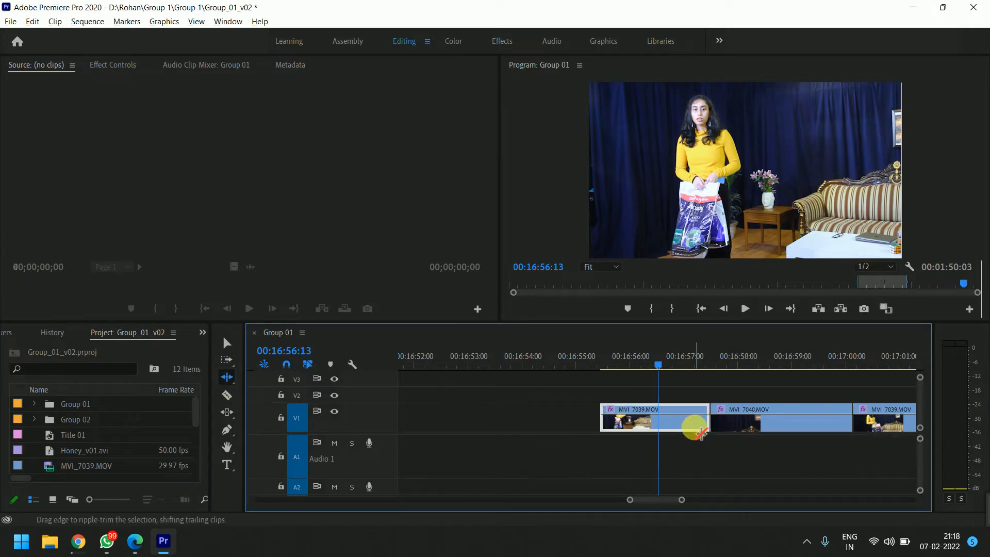
drag(706, 430, 662, 438)
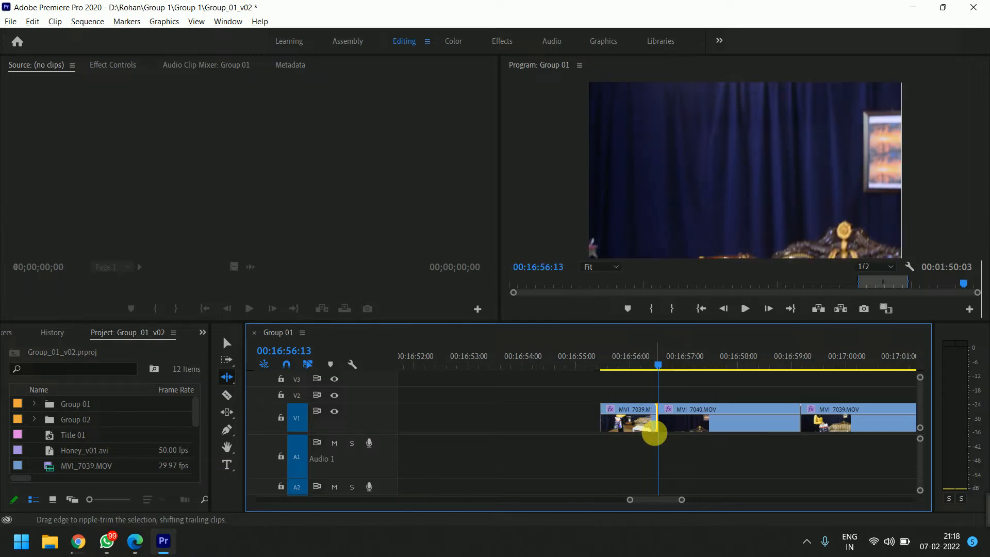
key(ctrl+z)
key(ctrl+z)
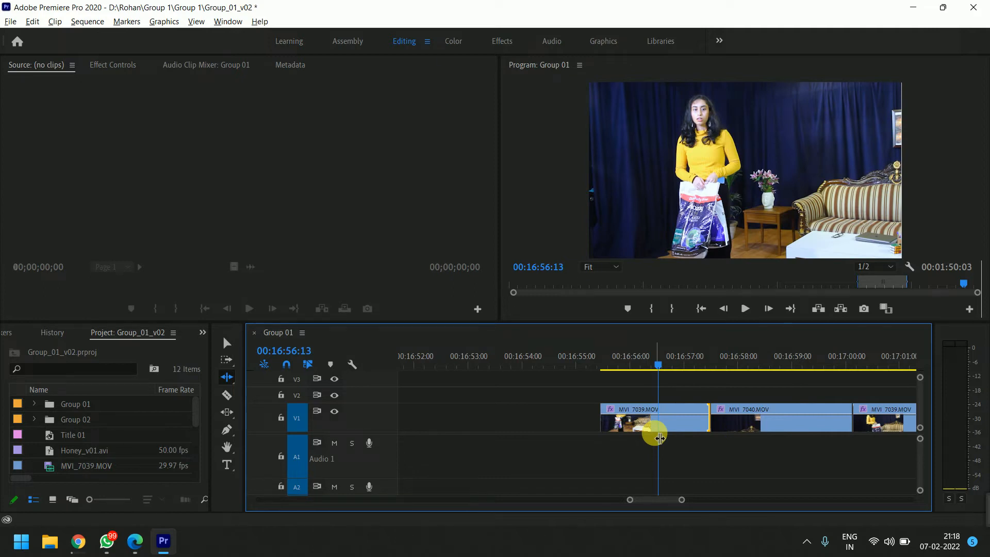
With the Rolling Edit tool, roll the cut between the first MVI_7039.MOV clip and MVI_7040.MOV earlier to about 00:16:56:21.
key(minus)
key(equal)
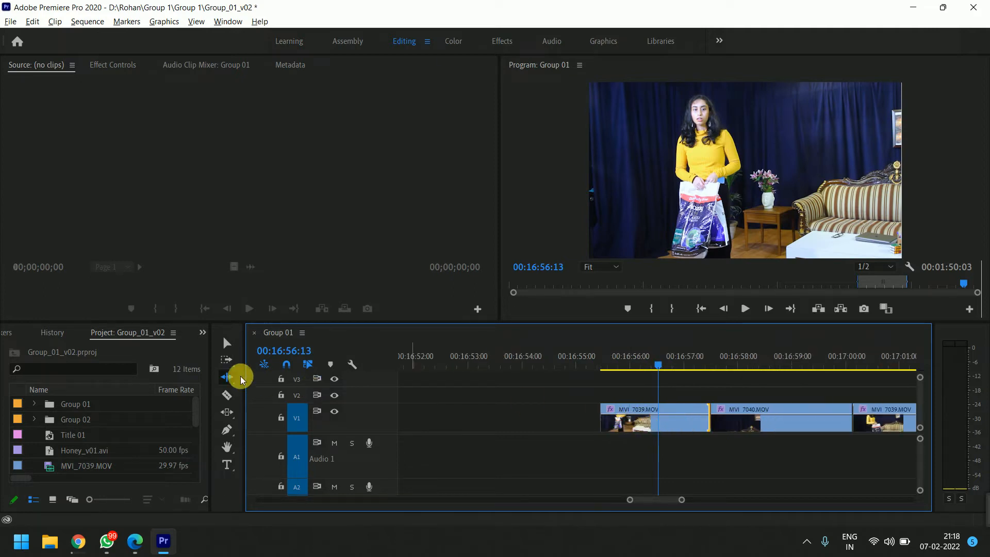
drag(224, 375, 258, 389)
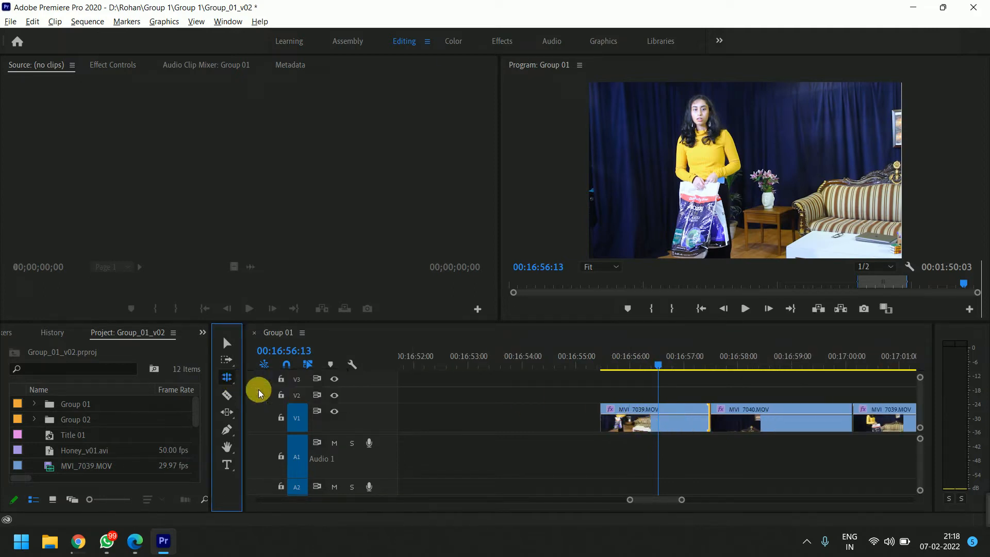
click(758, 418)
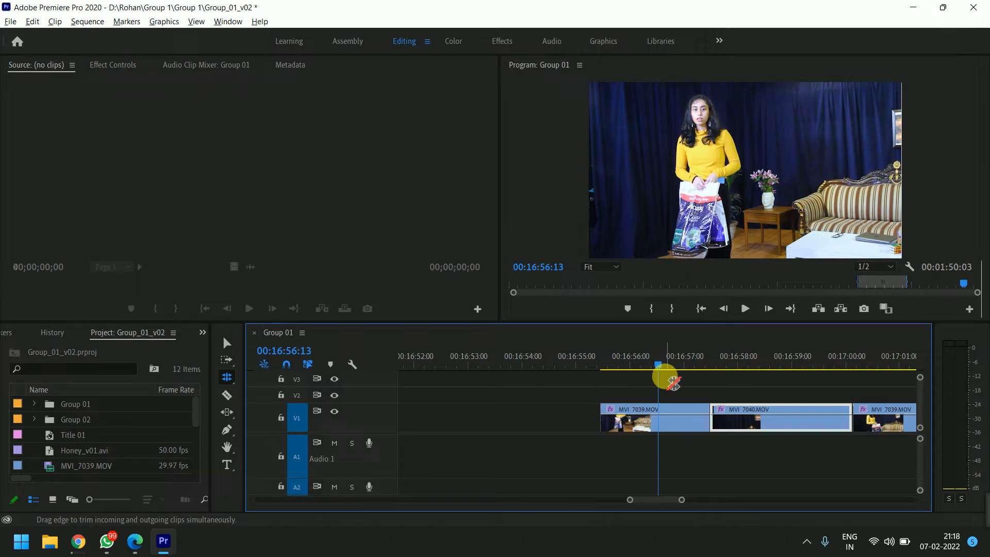
click(654, 420)
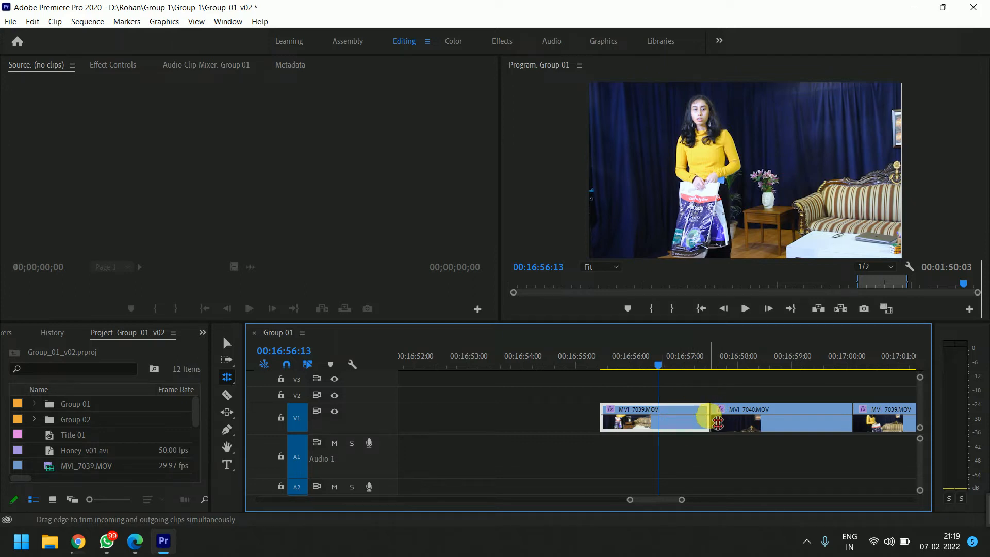
click(767, 417)
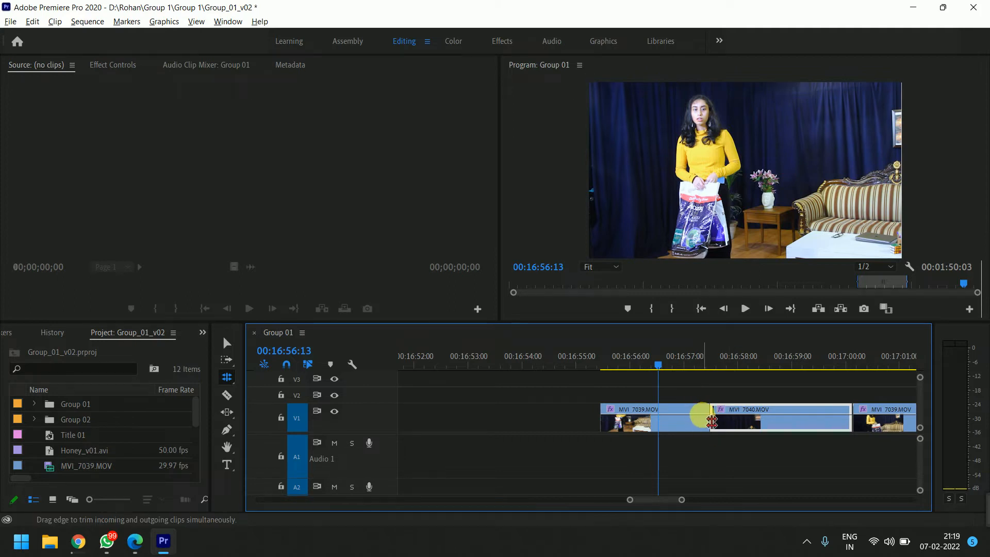
drag(718, 422, 676, 416)
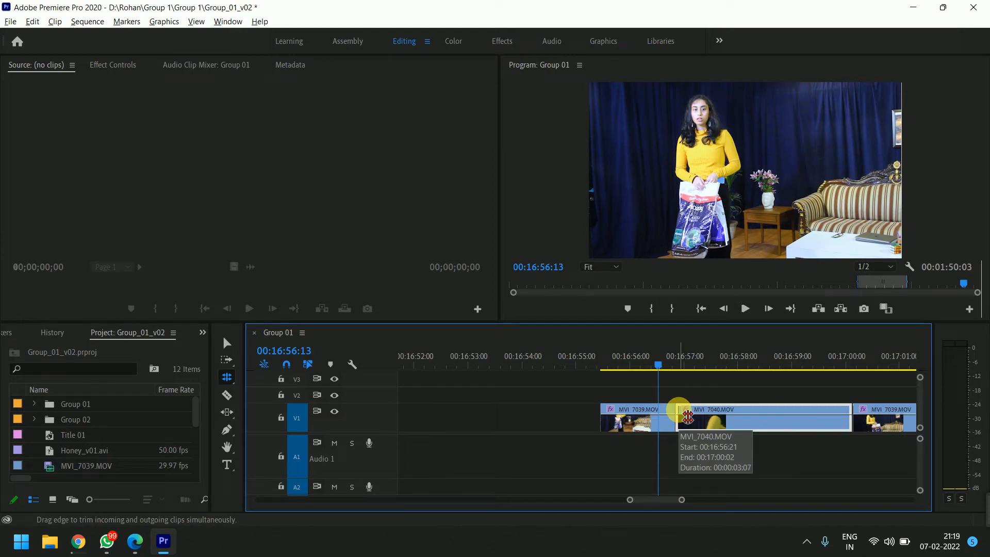
Roll the cut between the first two clips well past 00:16:58:00, and roll it back to about 00:16:57:05.
drag(676, 417, 768, 435)
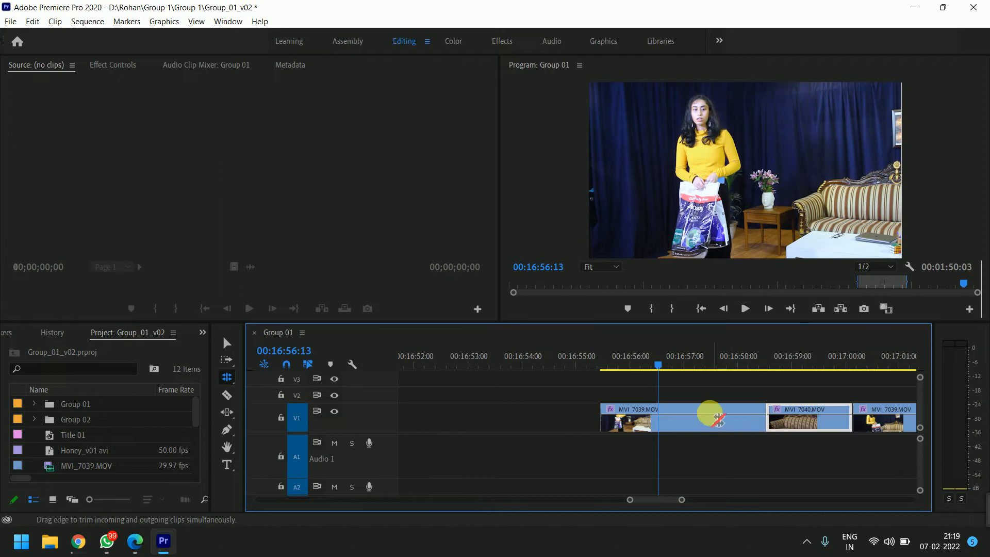
click(696, 419)
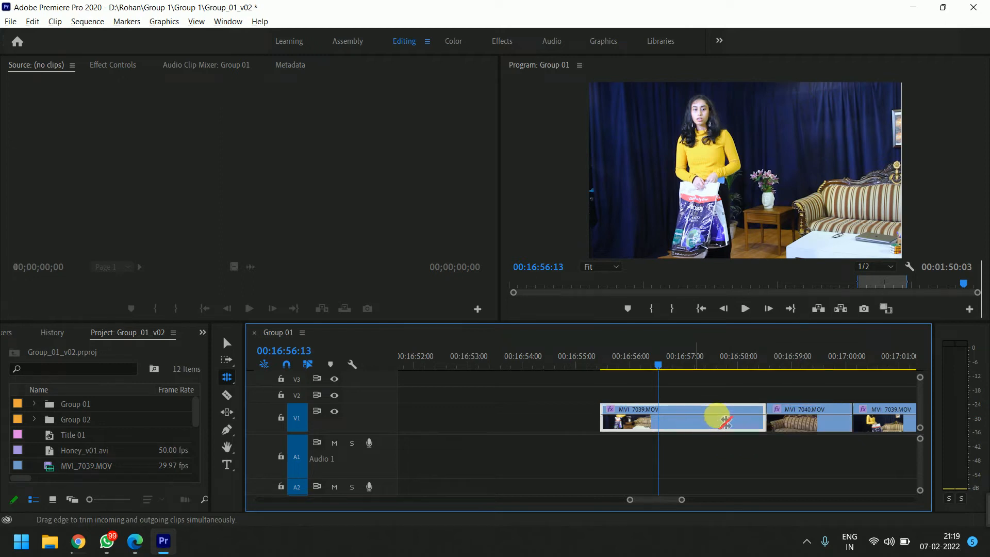
click(793, 426)
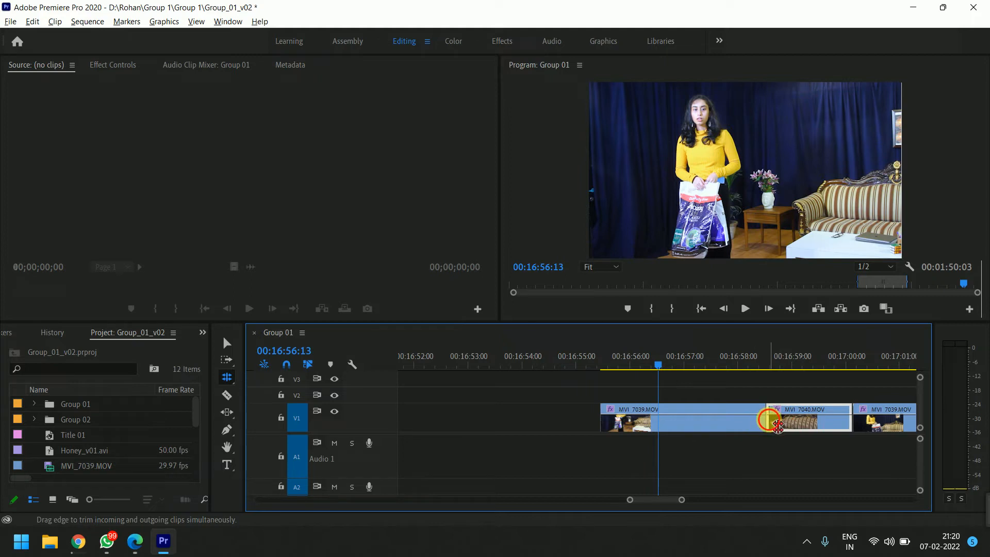
drag(772, 424, 694, 420)
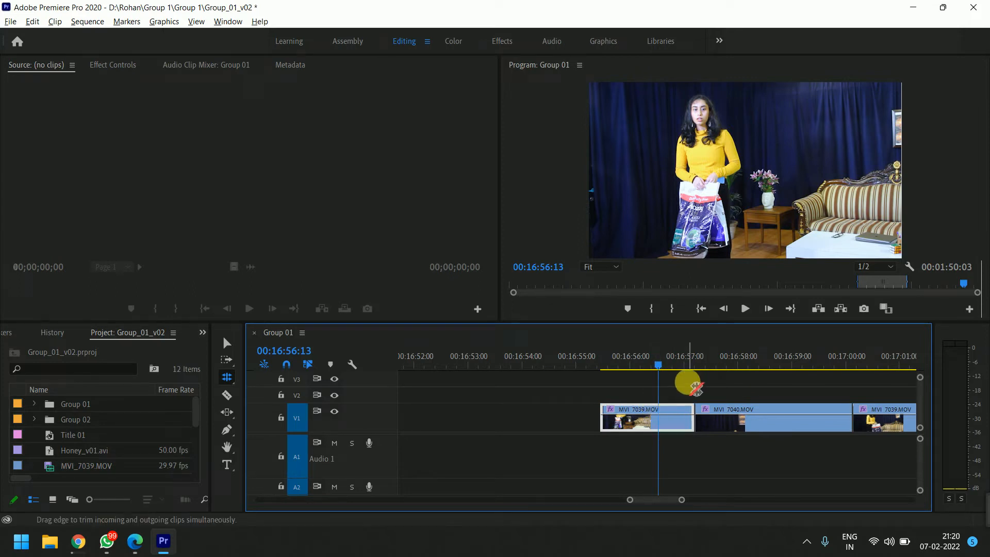
Roll the cut between the first MVI_7039.MOV clip and MVI_7040.MOV later to just before 00:16:58:00.
click(749, 414)
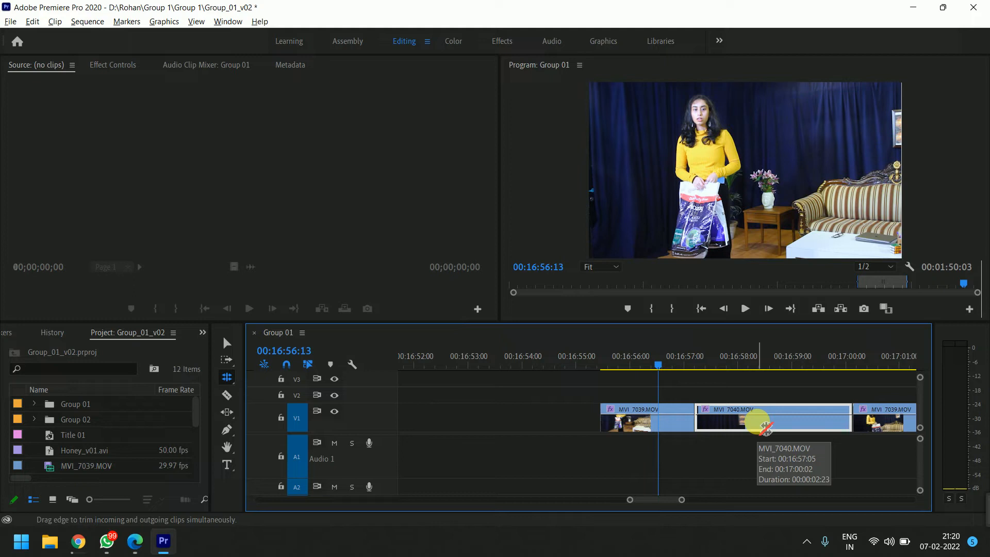
click(660, 425)
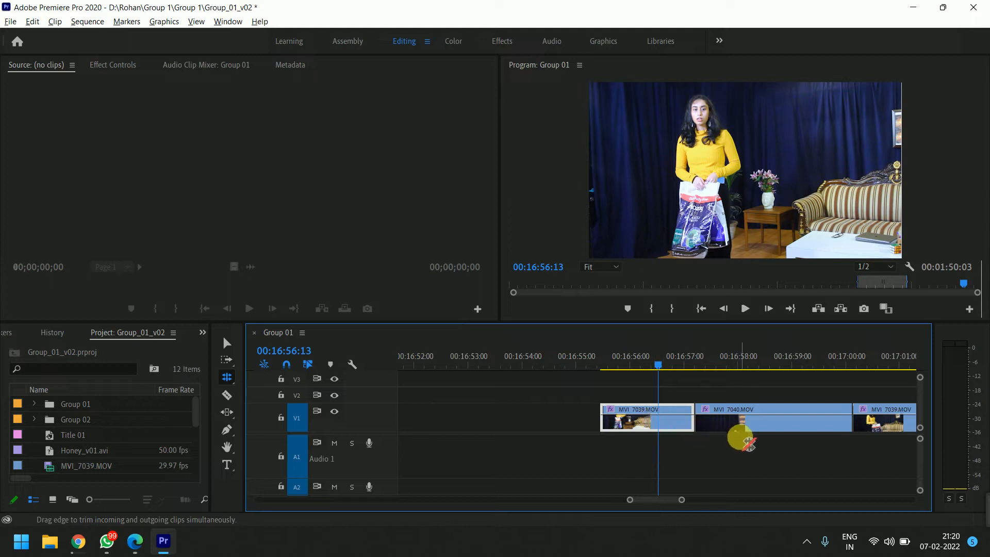
click(769, 426)
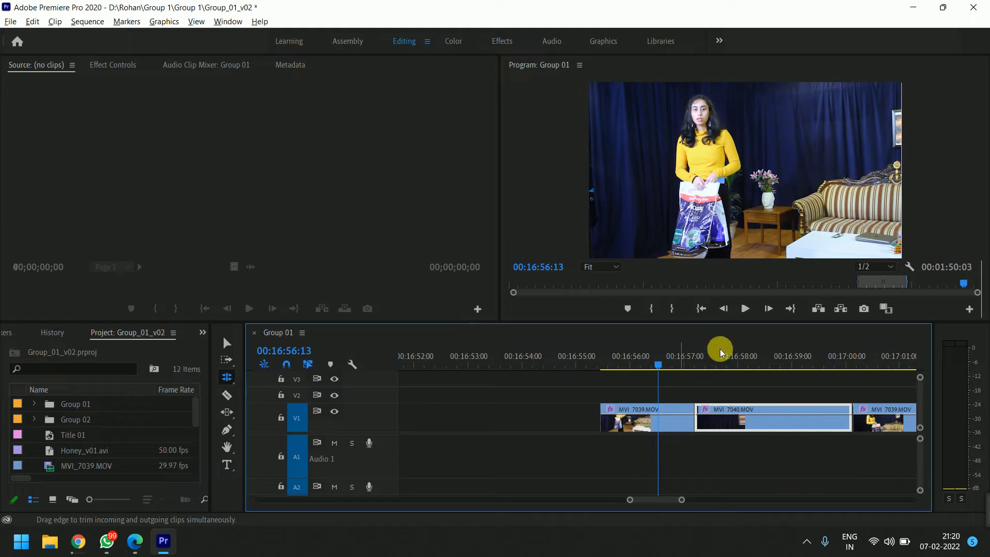
drag(701, 413, 742, 446)
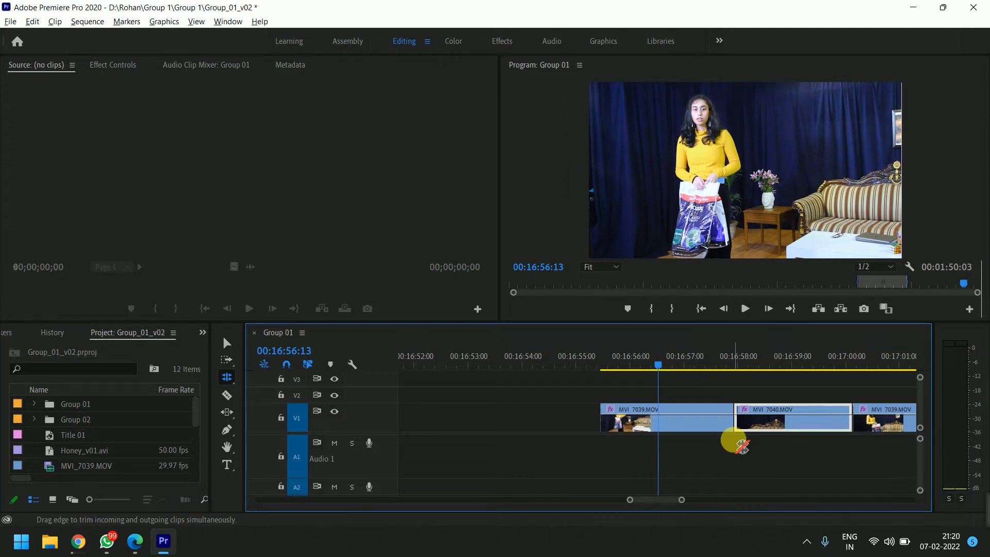
Switch from the Rolling Edit tool to the Rate Stretch tool.
click(226, 375)
click(260, 406)
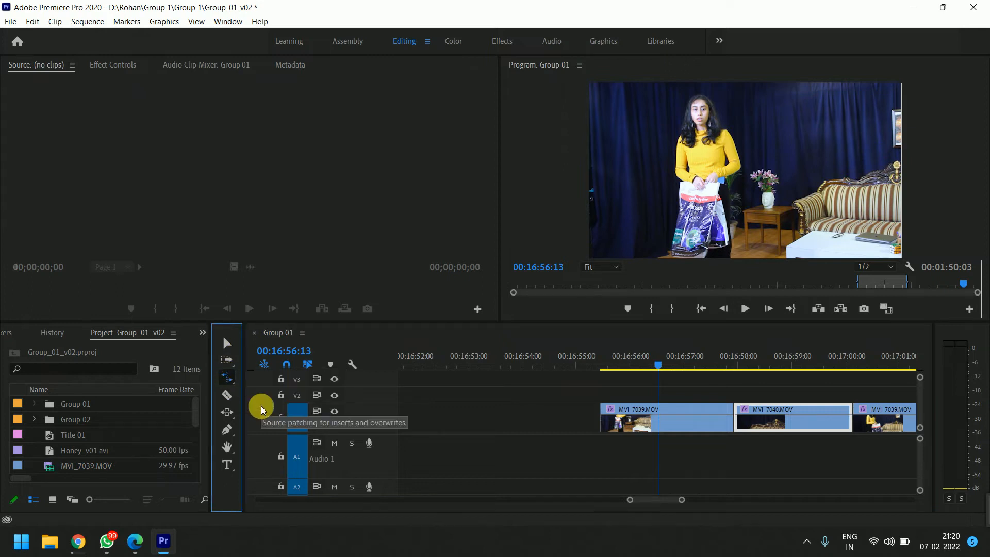
click(227, 377)
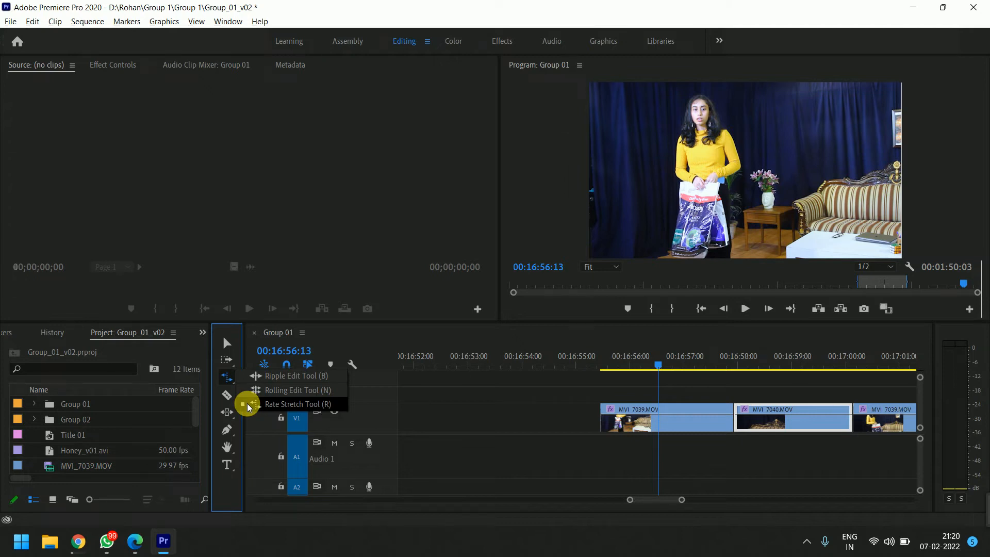
click(246, 403)
Play back the last MVI_7039.MOV clip from about 00:17:00:01 to review its original speed.
drag(651, 353, 575, 369)
key(space)
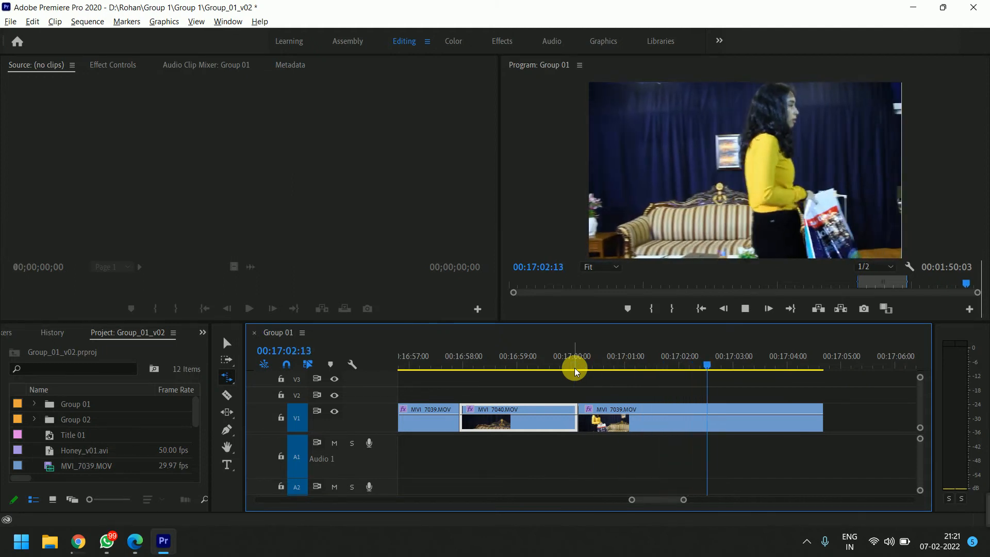
key(space)
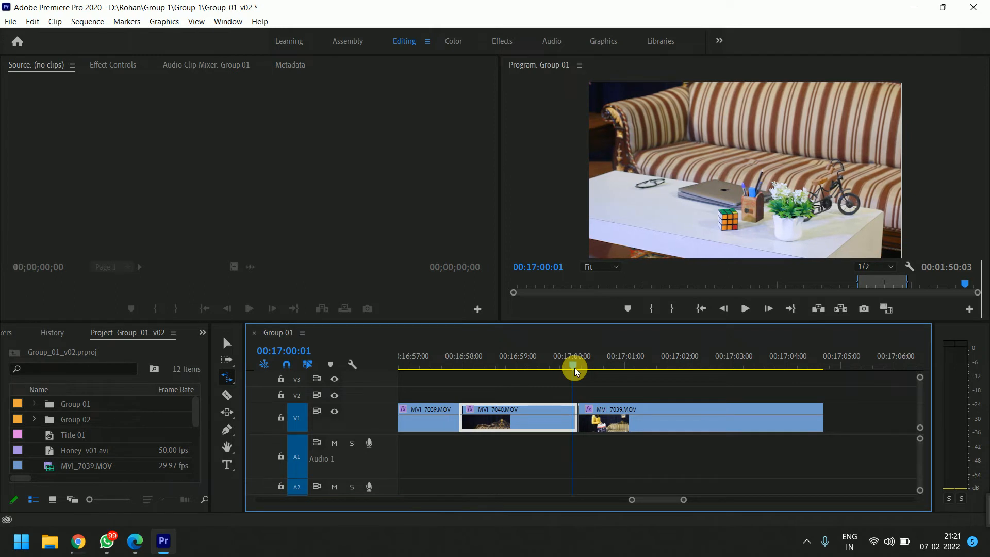
key(space)
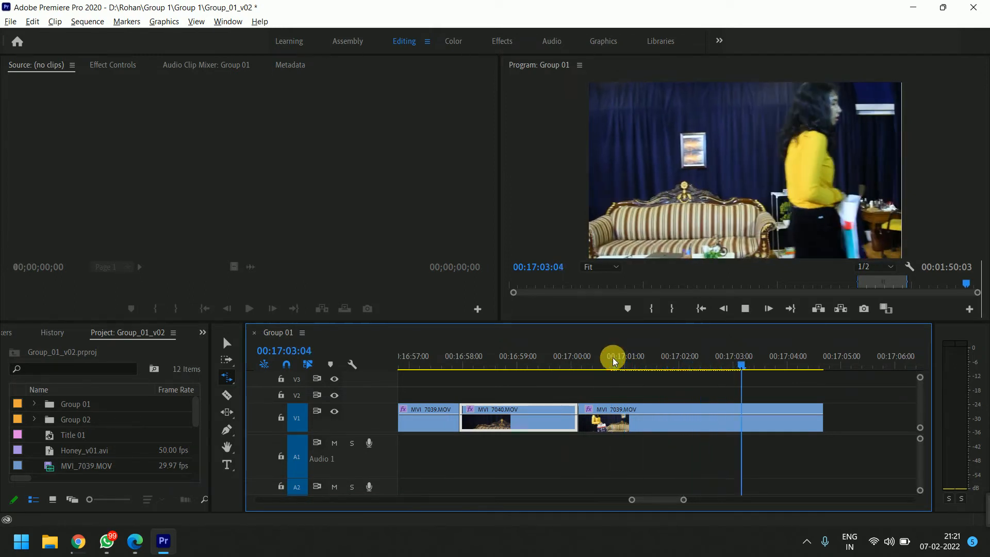
key(space)
Rate-stretch the end of the last MVI_7039.MOV clip outward to slow it to 52.78%, and play back the slowed clip.
click(642, 425)
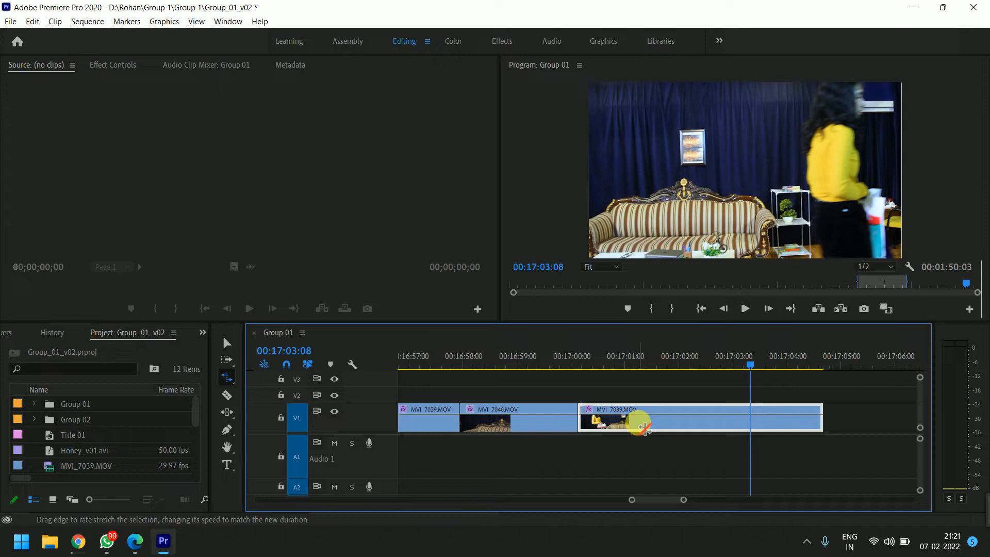
scroll(641, 427, down, 3)
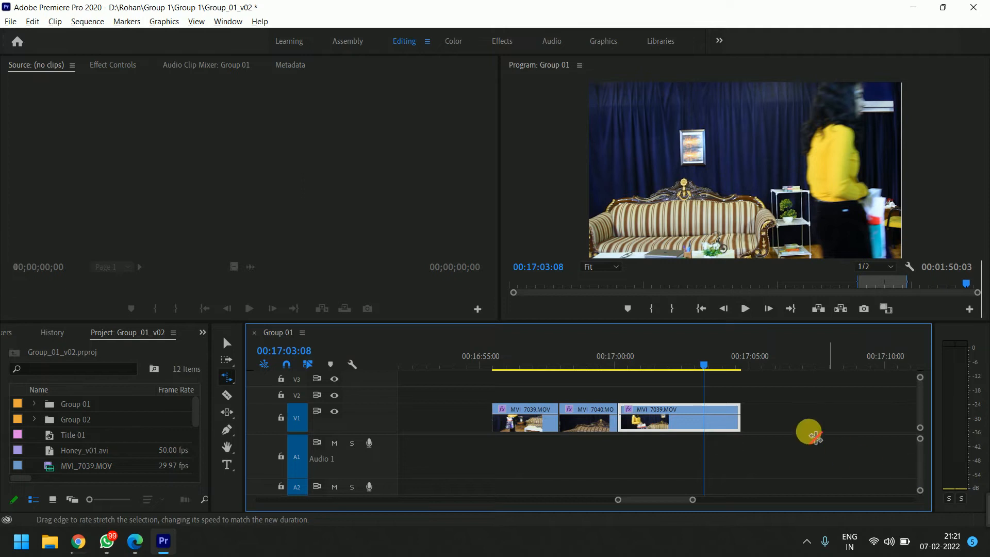
drag(744, 423, 850, 424)
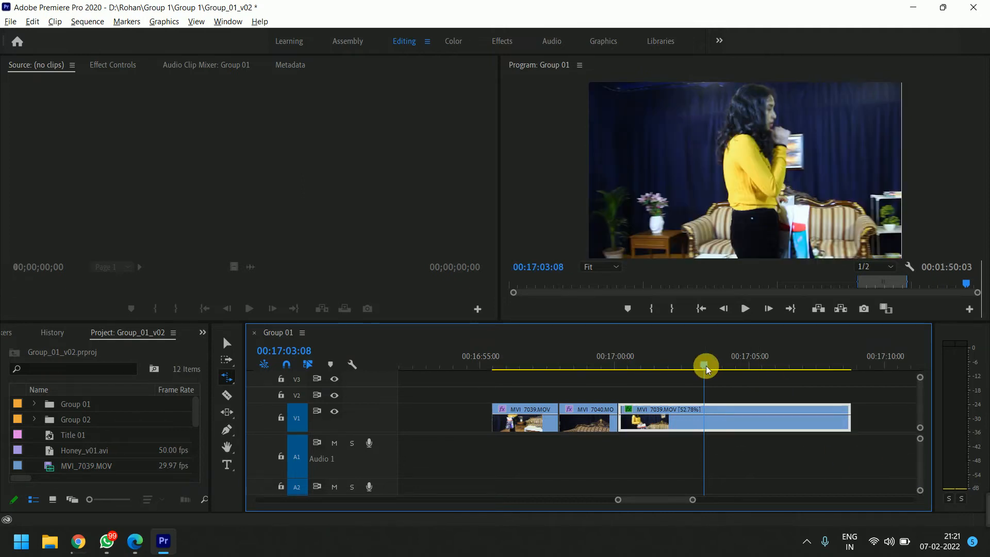
drag(706, 366, 617, 363)
key(space)
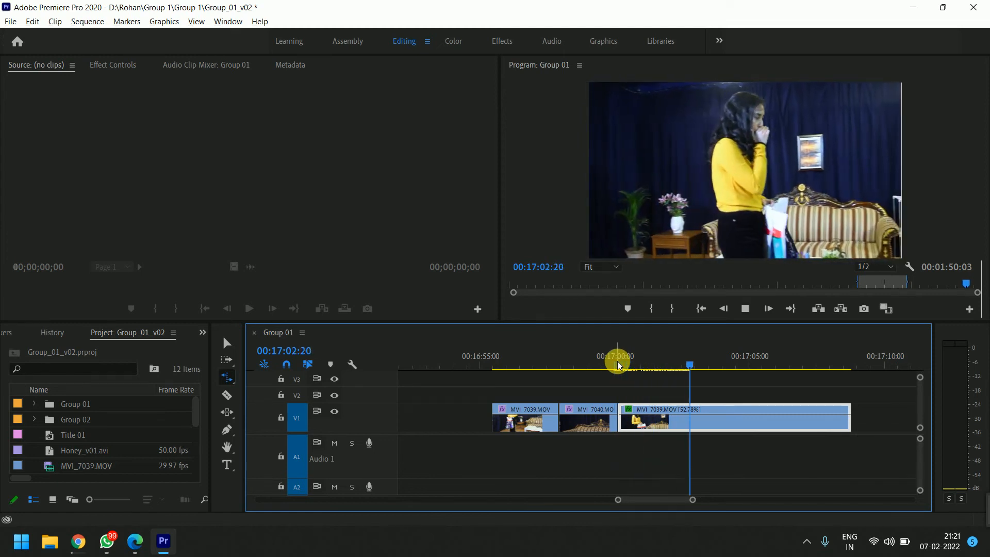
key(space)
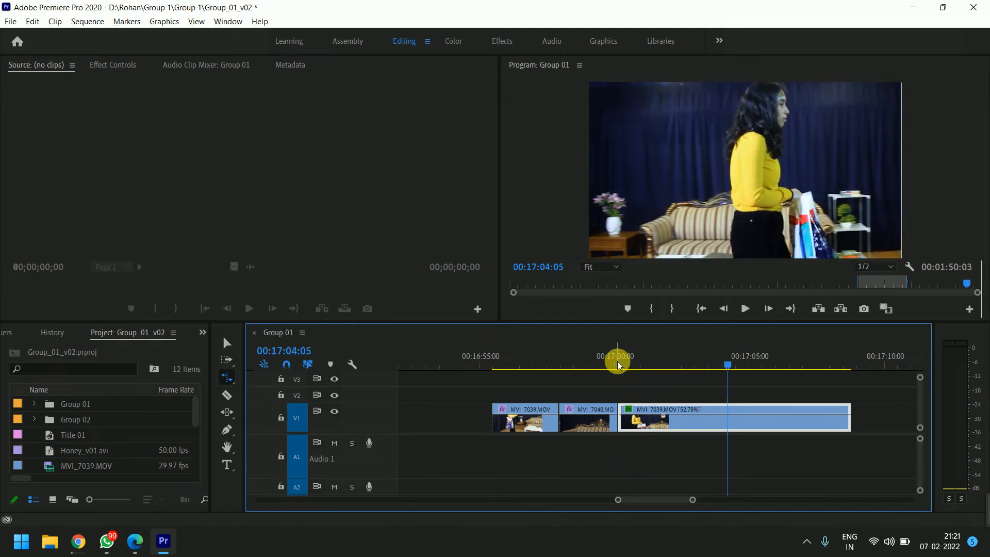
Rate-stretch the end of the last MVI_7039.MOV clip inward to speed it up to 207.27%, and play it back.
drag(853, 417, 676, 408)
drag(647, 363, 616, 353)
key(space)
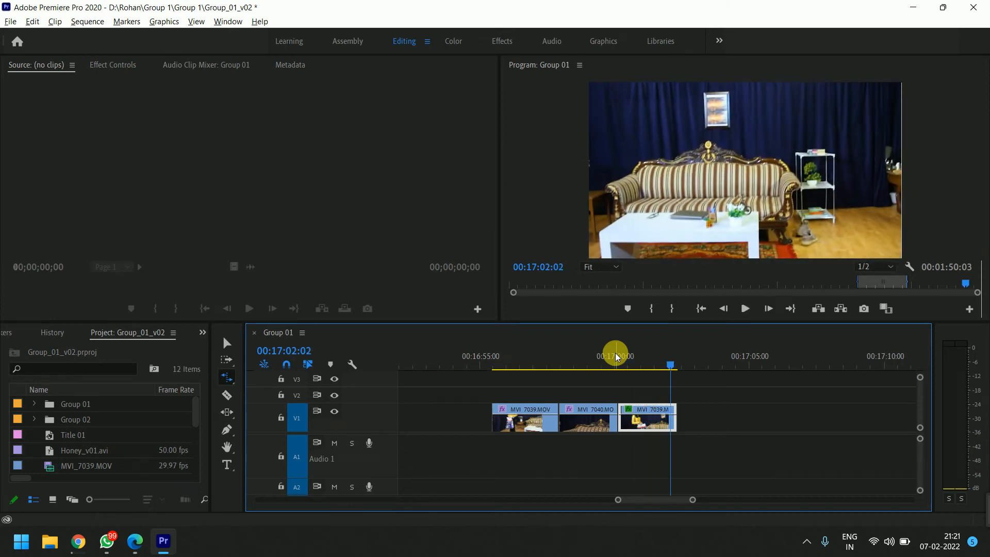
Rate-stretch the last MVI_7039.MOV clip outward to slow it to 45.42%, and play it from 00:17:00:10.
key(=)
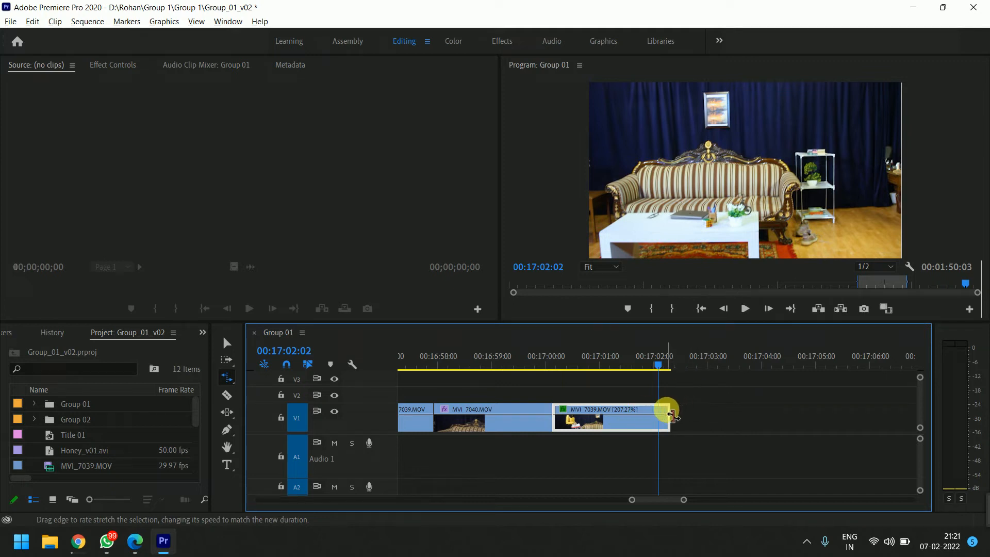
drag(670, 412, 951, 471)
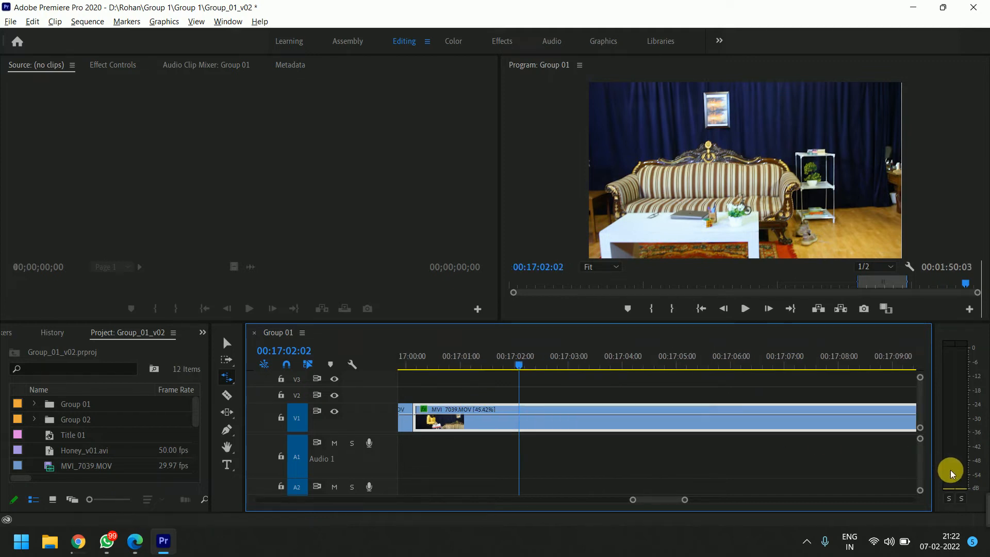
click(430, 356)
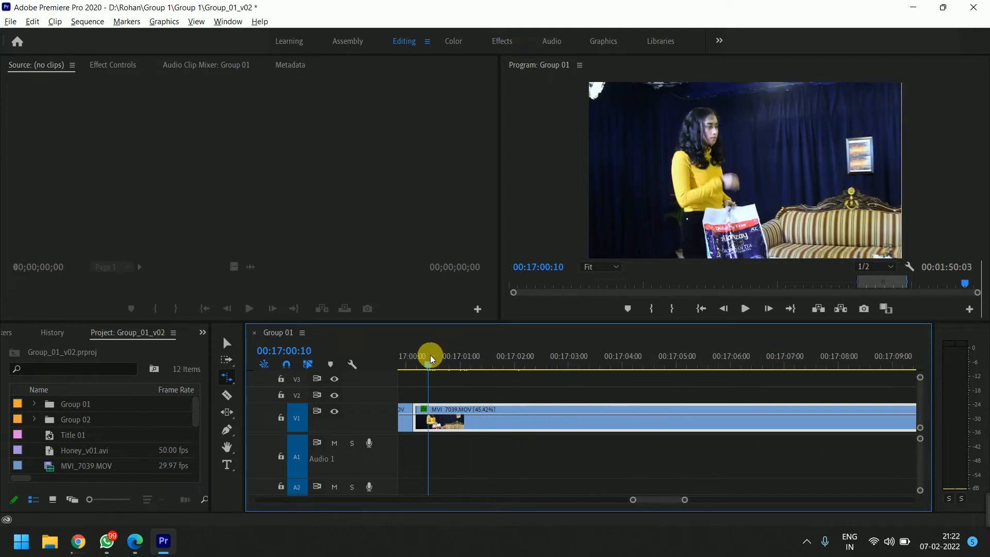
key(space)
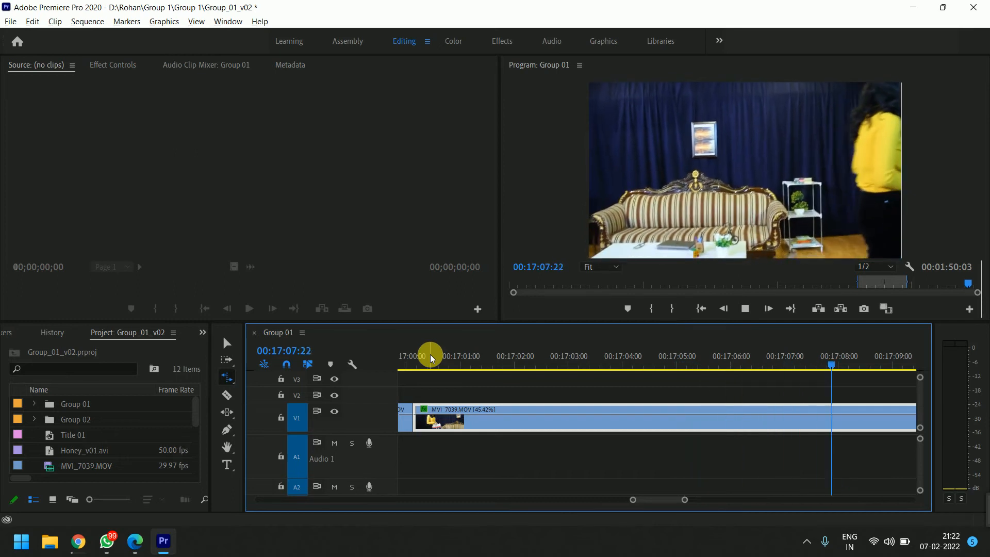
Stop the playback at 00:17:09:05 and reselect the Rate Stretch Tool from the edit tool group.
key(space)
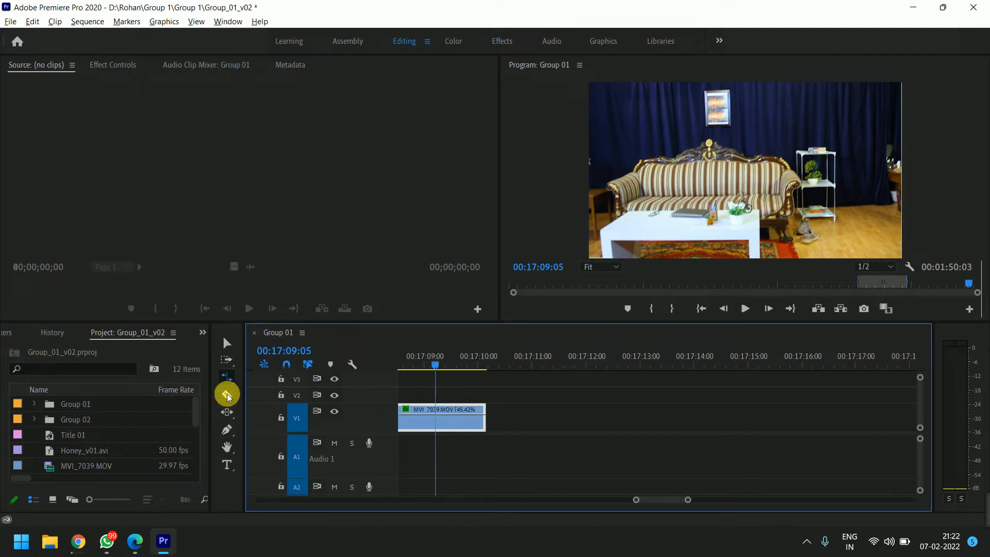
drag(233, 382, 279, 407)
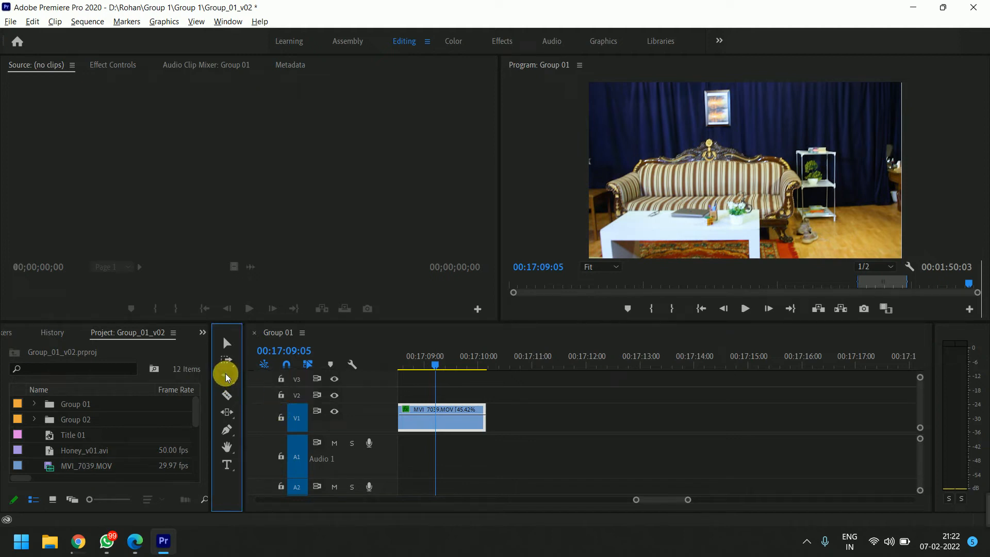
drag(226, 377, 329, 406)
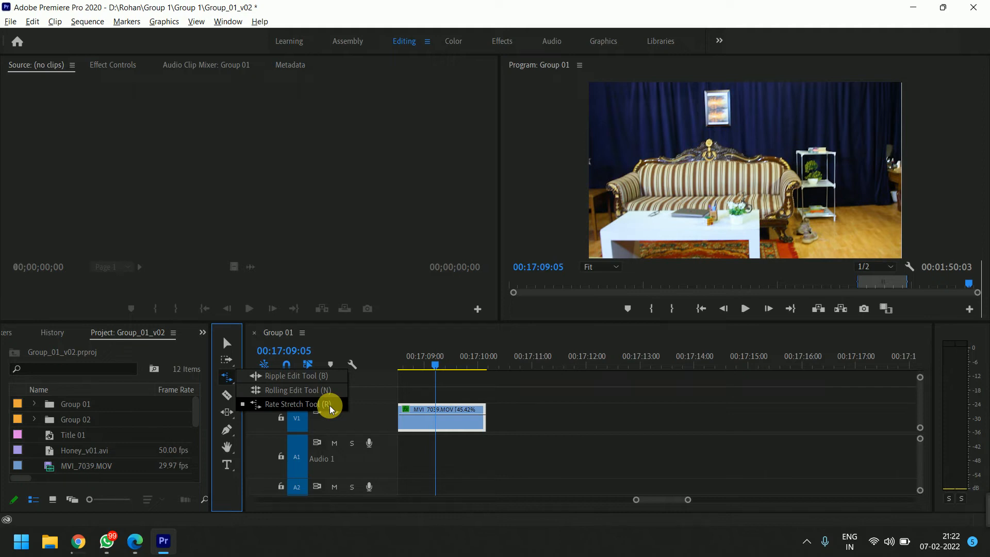
mouse_move(329, 405)
mouse_down()
mouse_move(330, 382)
mouse_move(335, 403)
mouse_up()
click(335, 404)
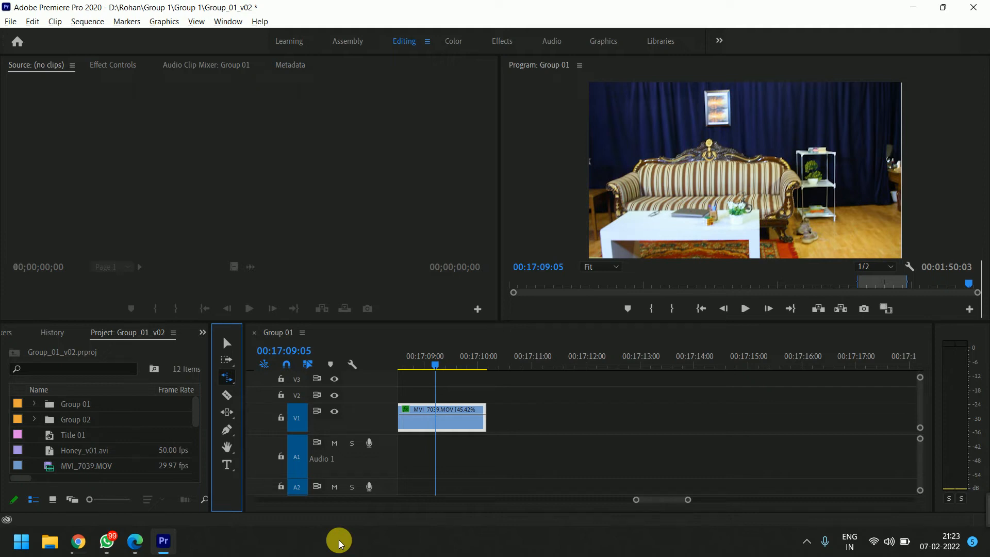
Switch to the Google Meet call in Chrome, ignore the infinity mirror notice and stop presenting the screen.
mouse_move(77, 540)
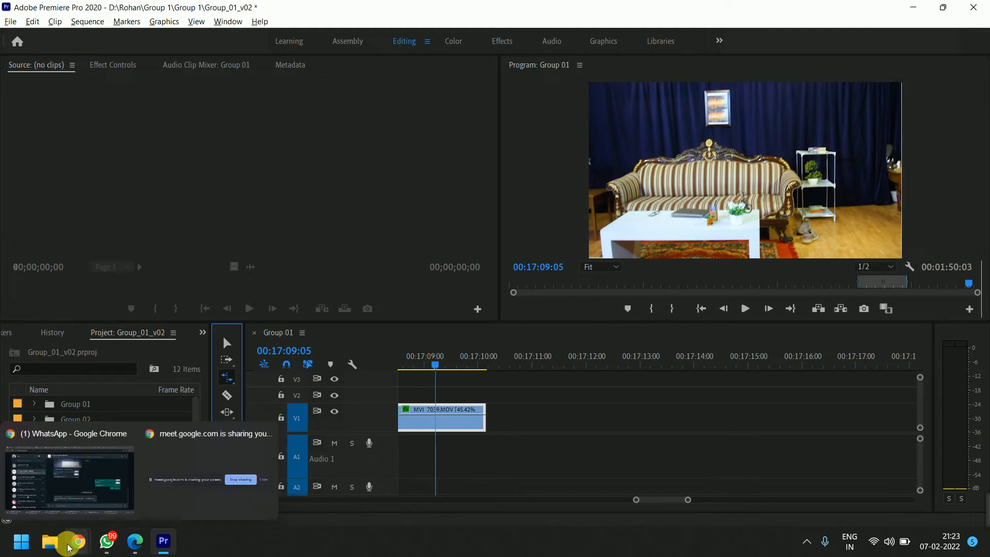
mouse_move(105, 499)
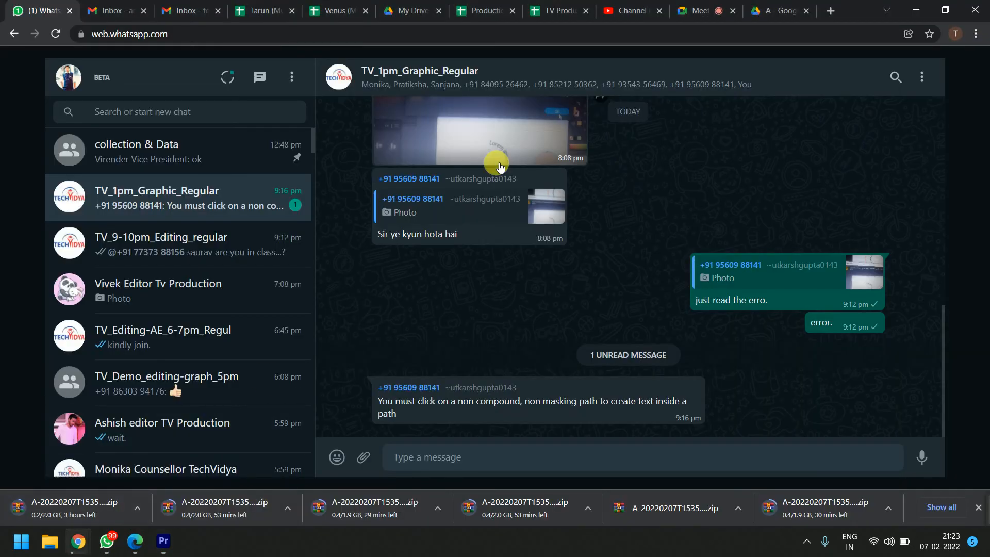
click(693, 6)
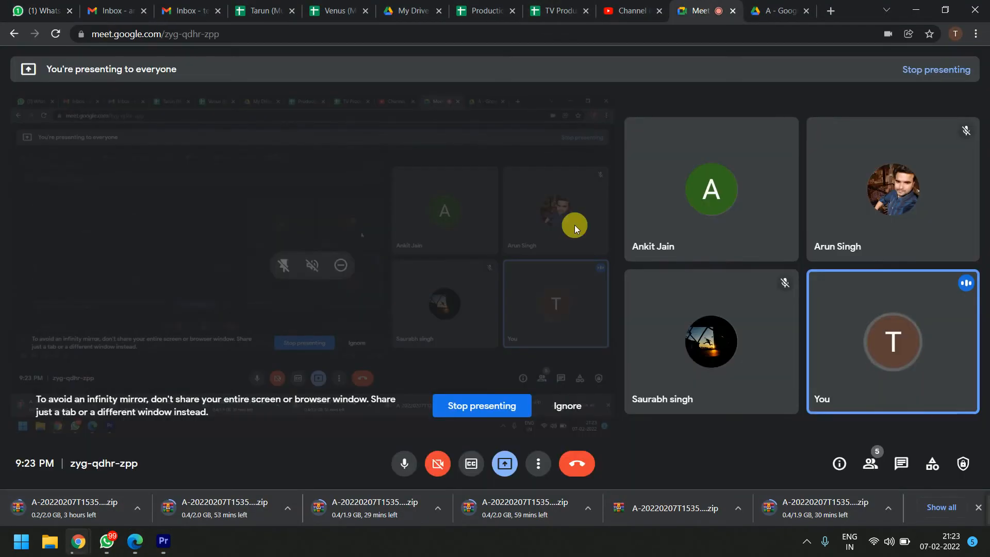
click(568, 404)
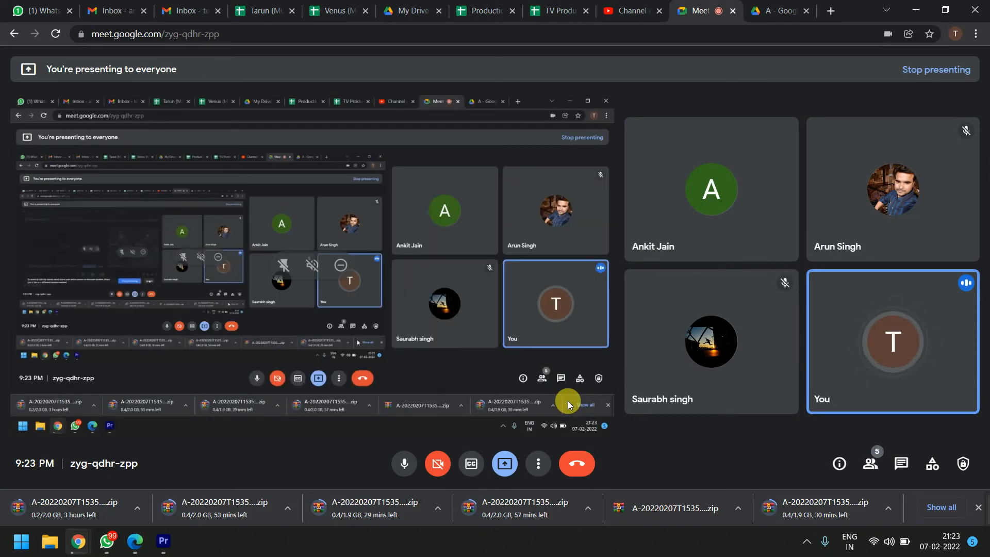
click(506, 466)
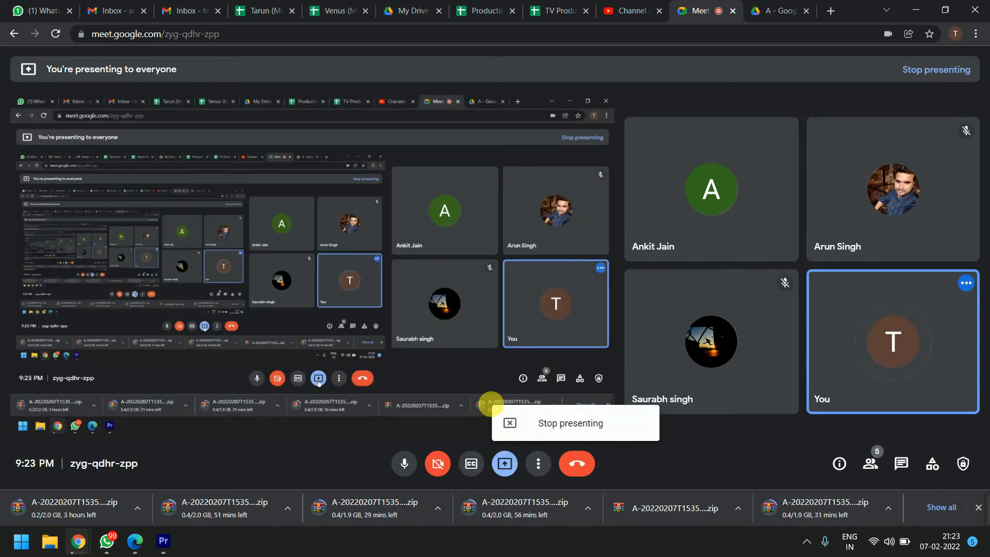
click(516, 412)
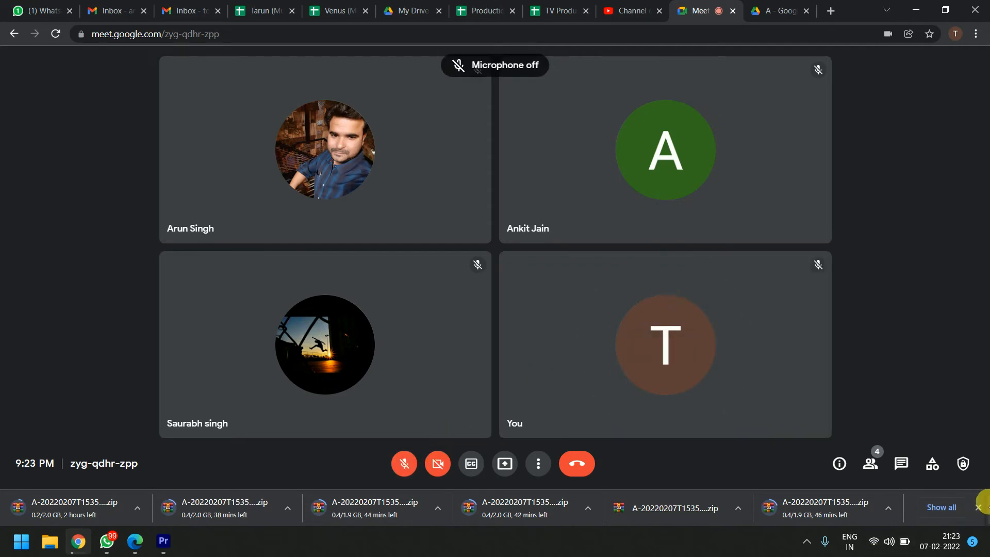
Share the entire screen in the Google Meet call and hide the screen-sharing notice.
drag(986, 505, 763, 504)
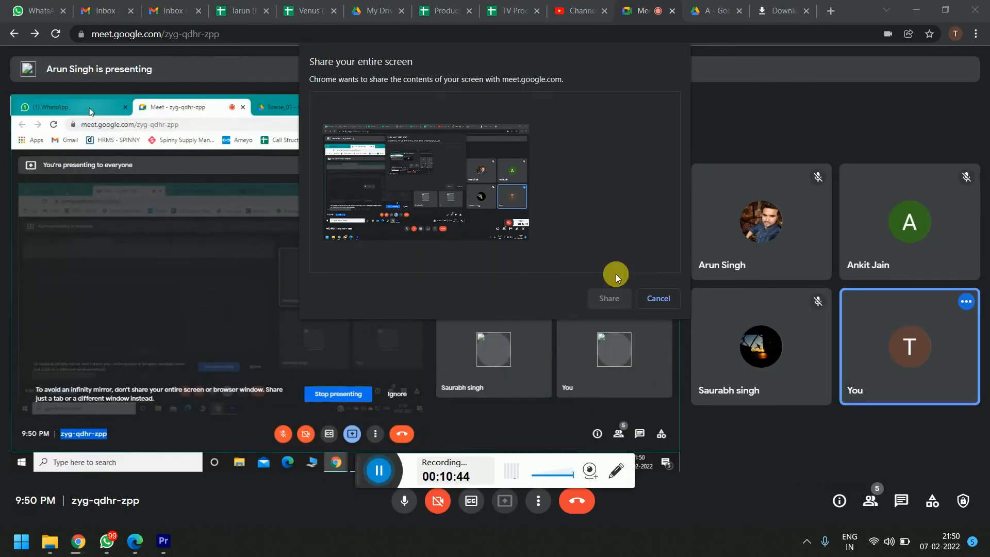
click(540, 254)
click(601, 299)
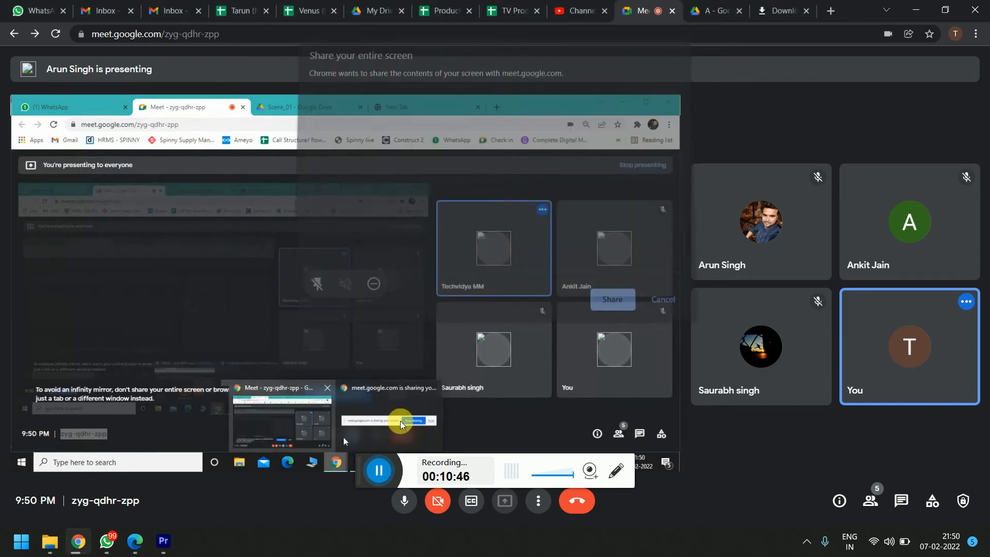
drag(361, 480, 985, 492)
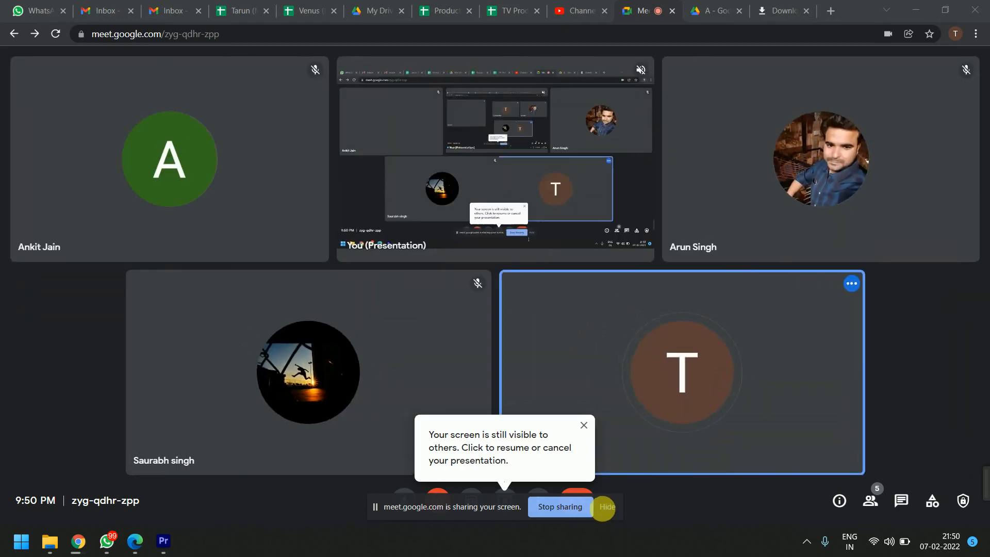
click(609, 507)
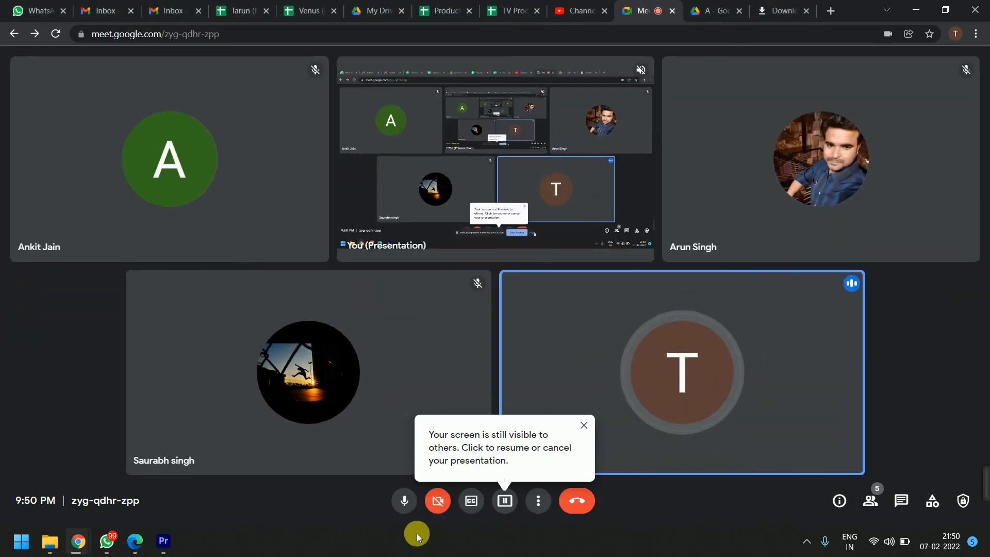
Switch to Premiere Pro, go through the Razor and Slide tools, and select the Pen Tool.
click(165, 540)
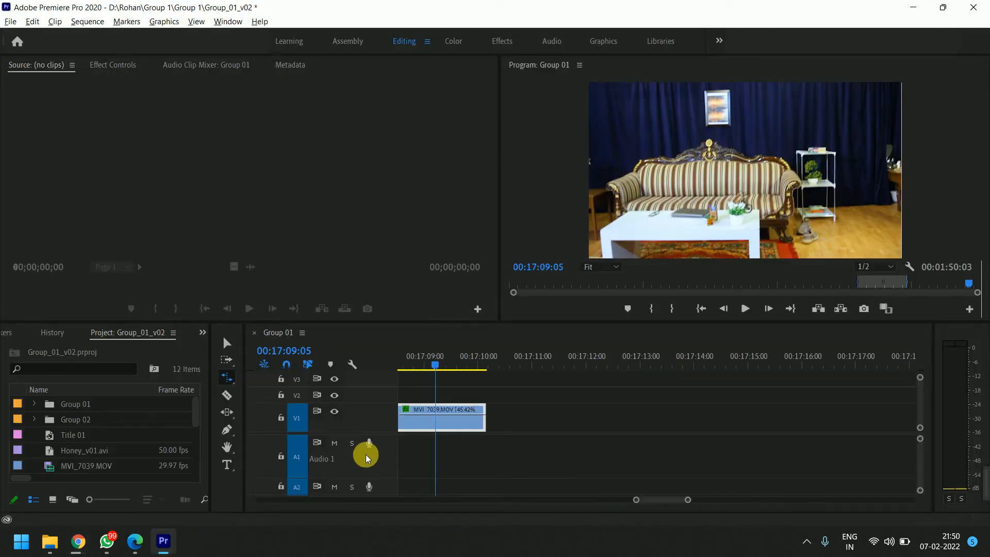
click(227, 392)
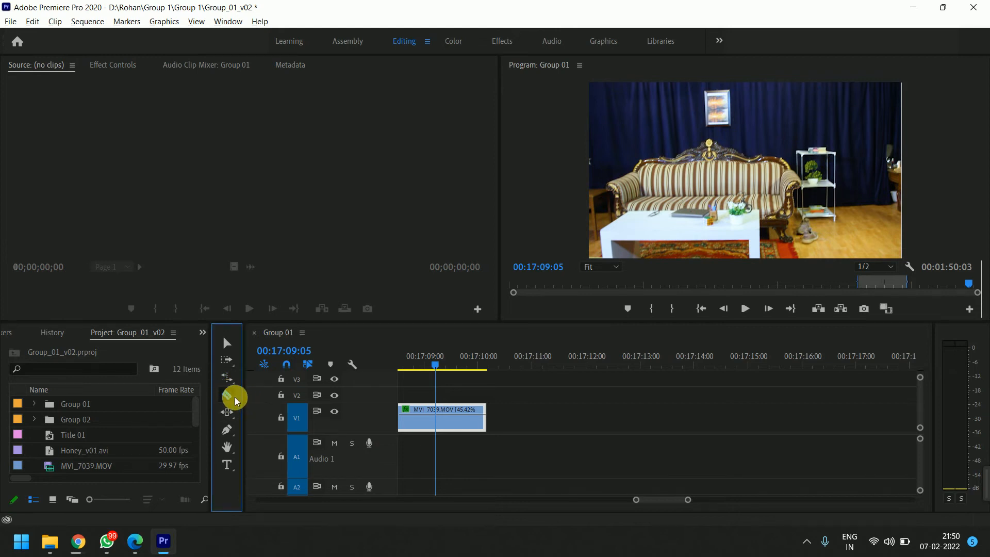
drag(234, 411, 268, 428)
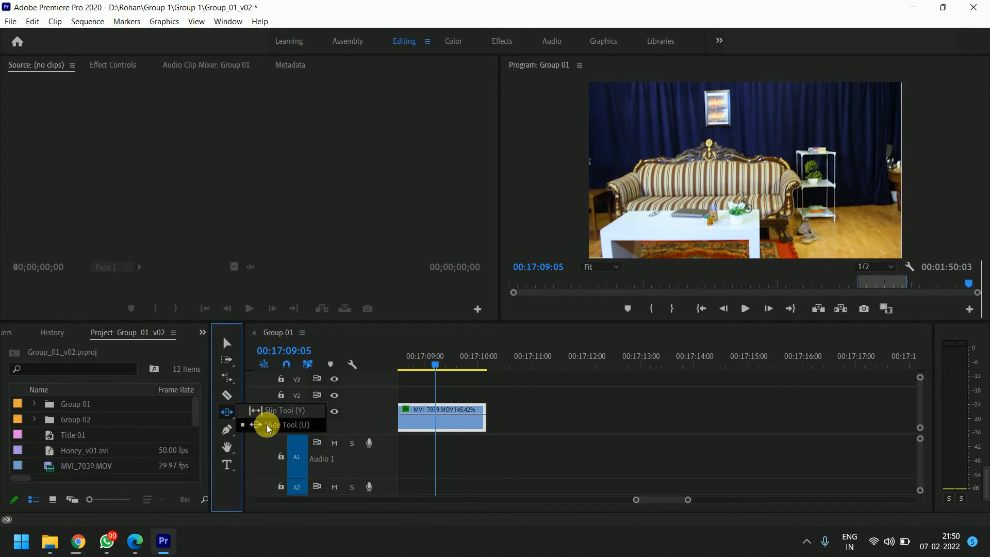
click(225, 431)
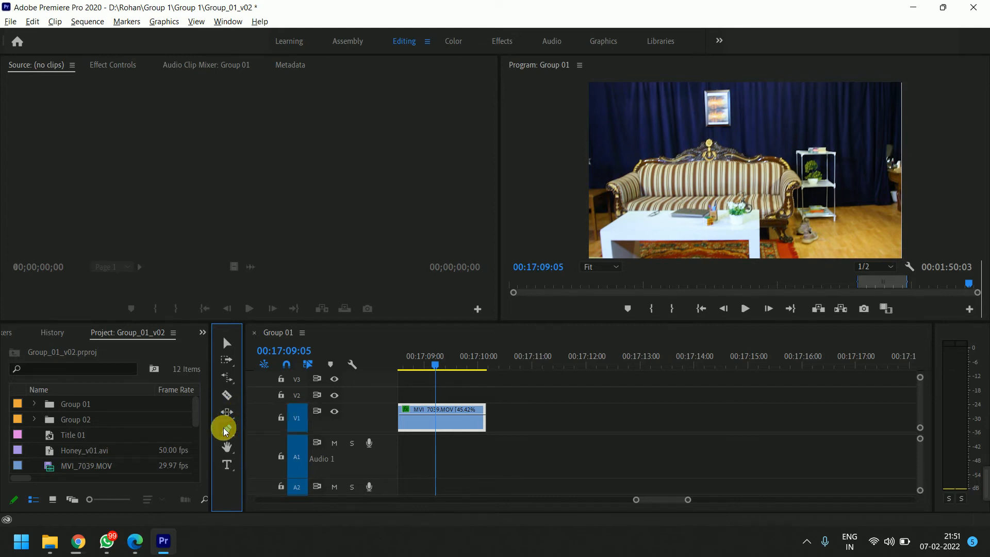
drag(225, 431, 277, 433)
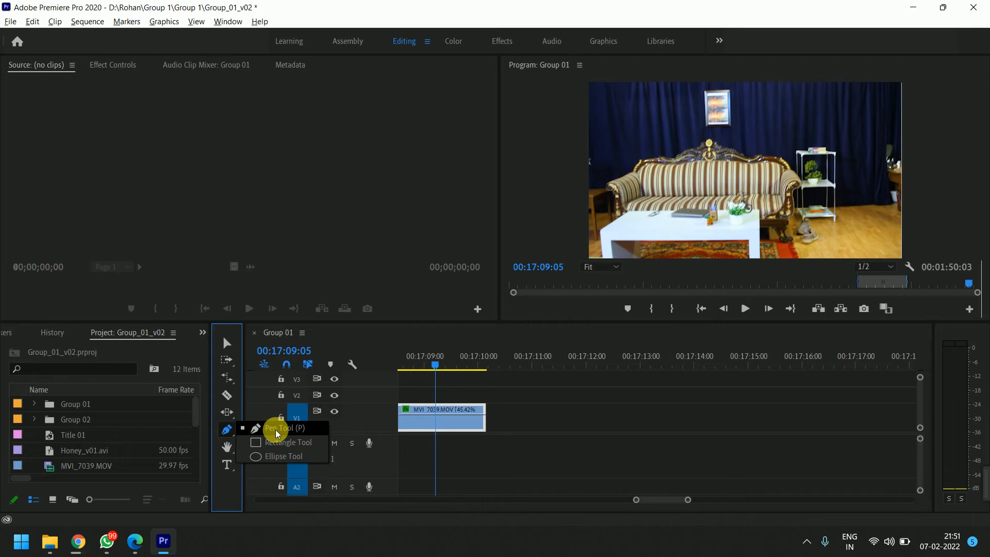
click(278, 431)
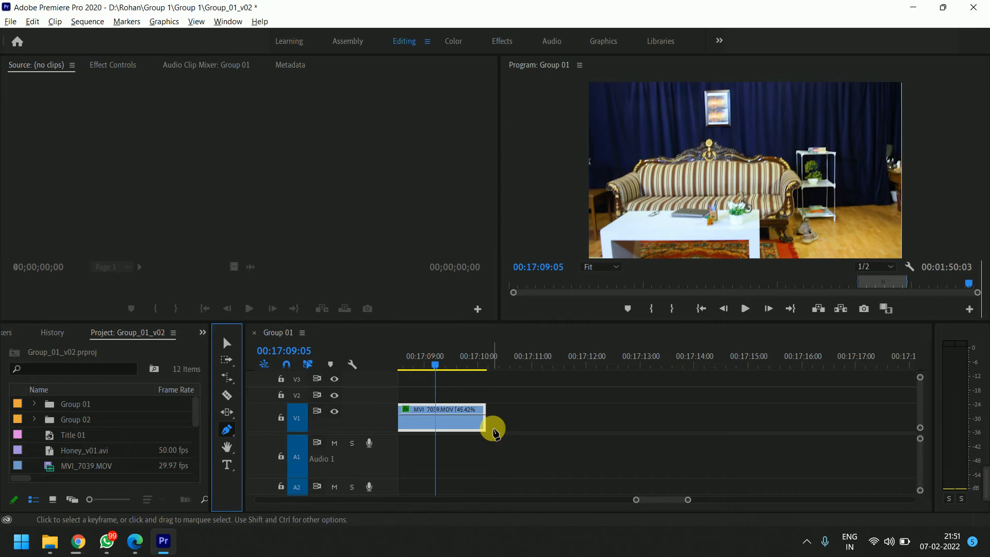
Switch to the Google Meet call, resume presenting the screen, and return to Premiere Pro.
key(alt+Tab)
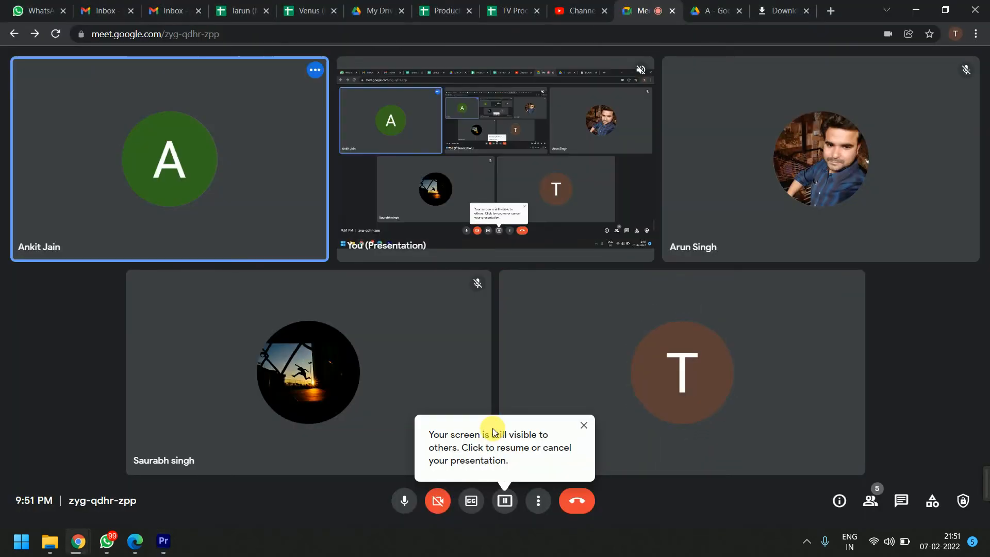
click(510, 495)
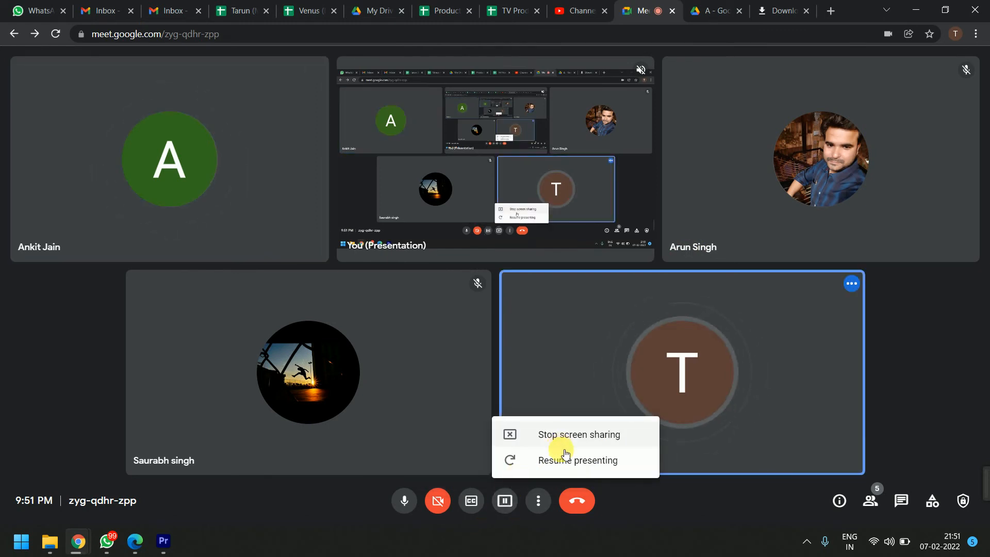
click(561, 465)
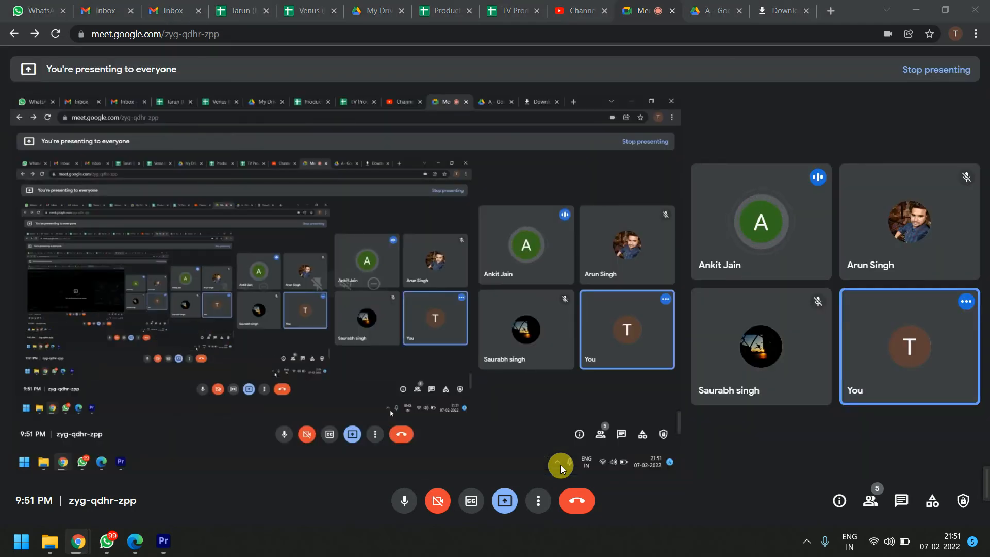
key(alt+Tab)
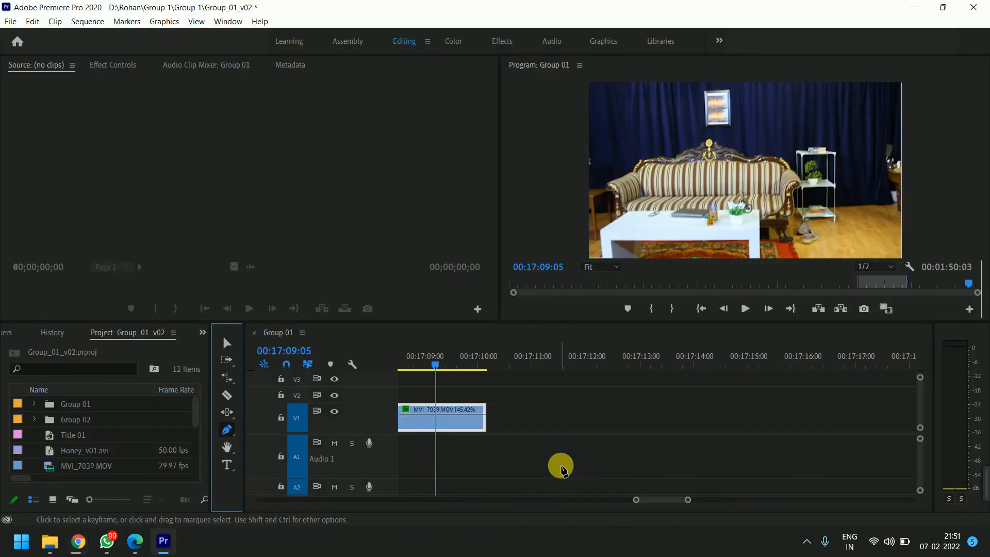
Replace the Slide Tool with the Slip Tool in its tool group, and then activate the Pen Tool.
click(225, 414)
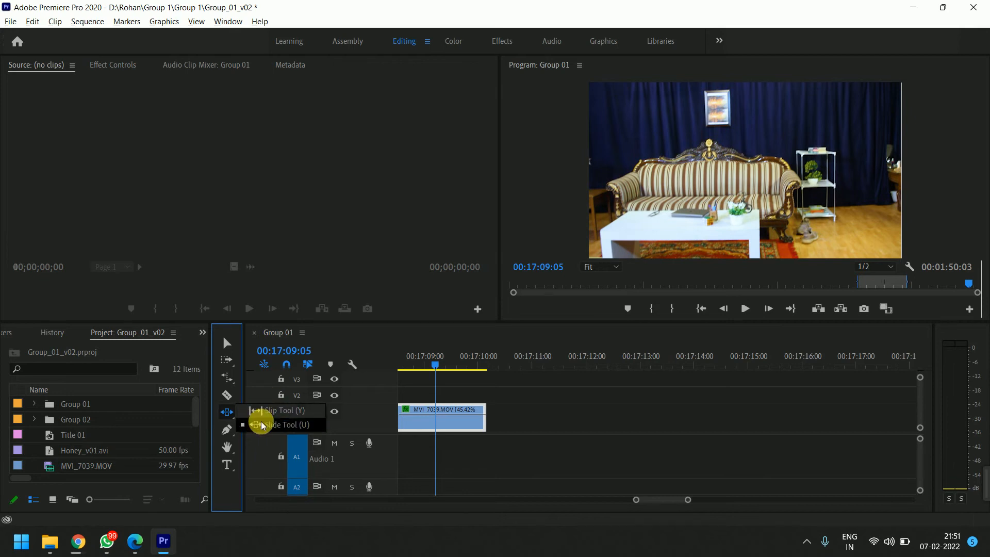
click(262, 411)
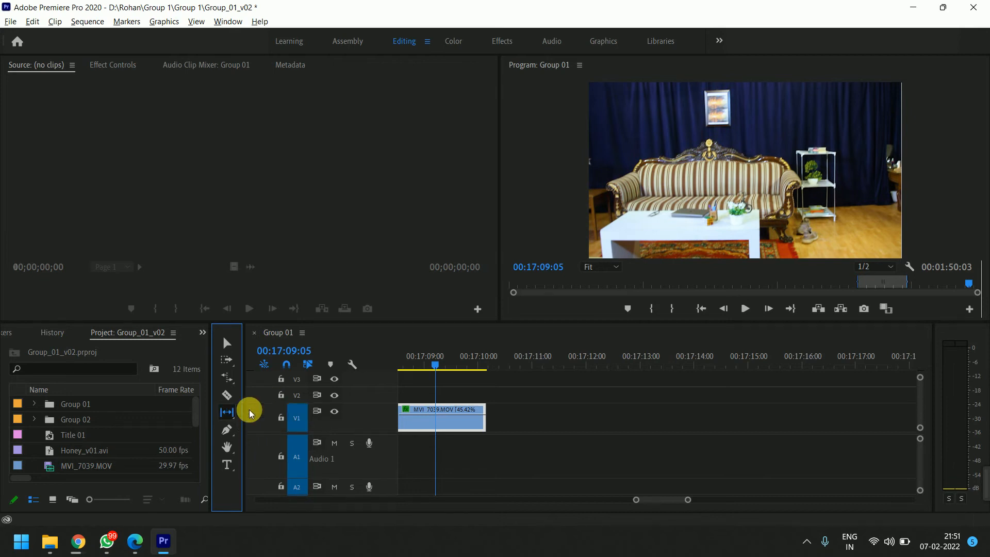
click(227, 431)
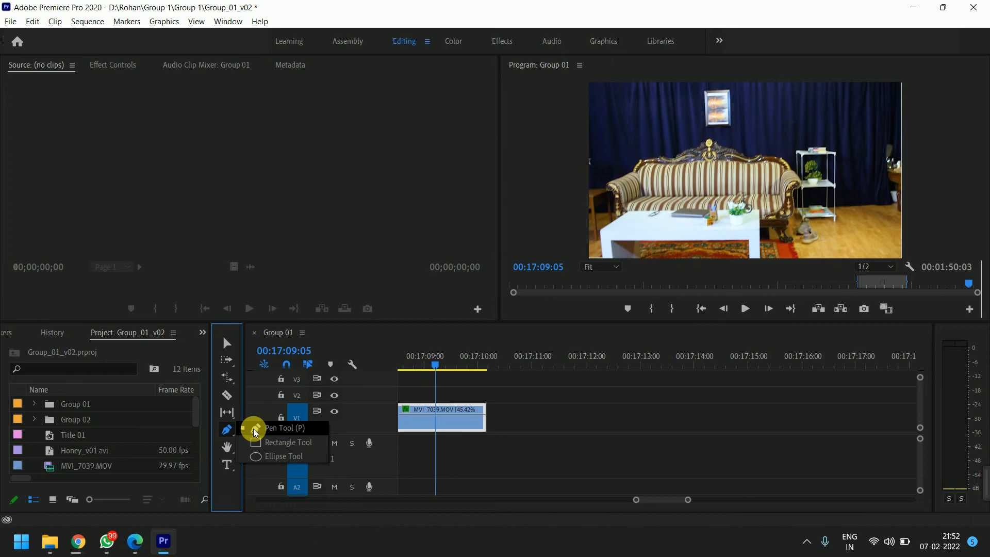
click(254, 430)
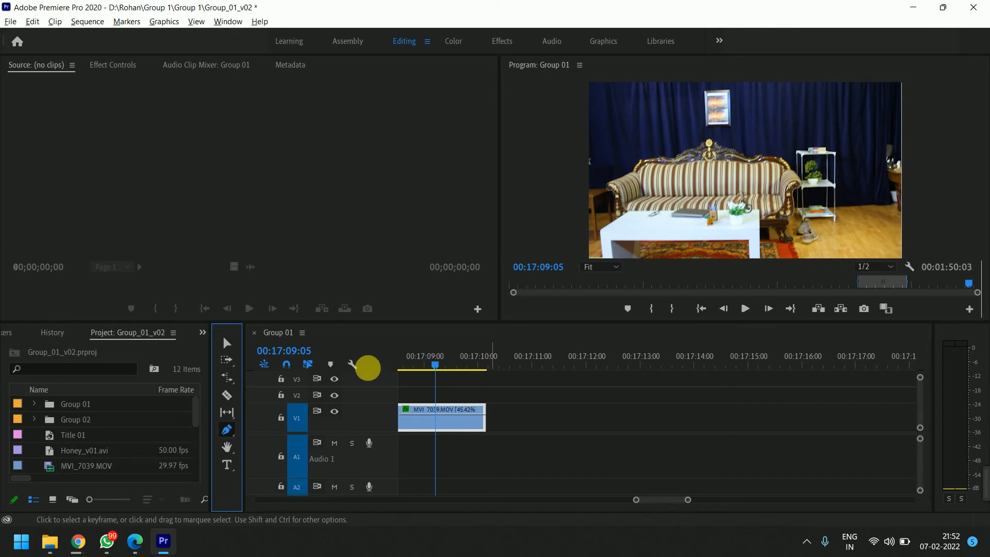
Turn off Show Video Keyframes in the timeline display settings.
click(354, 365)
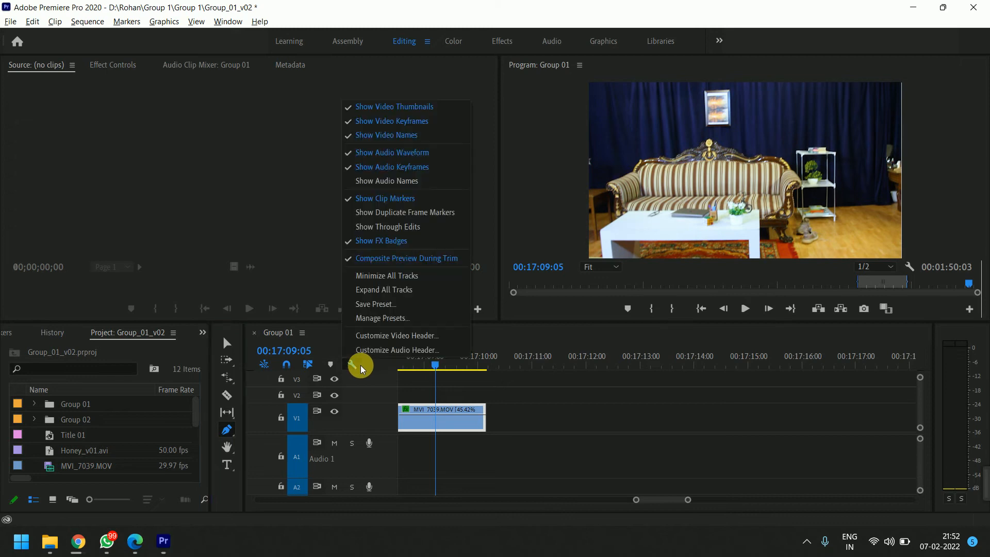
click(386, 121)
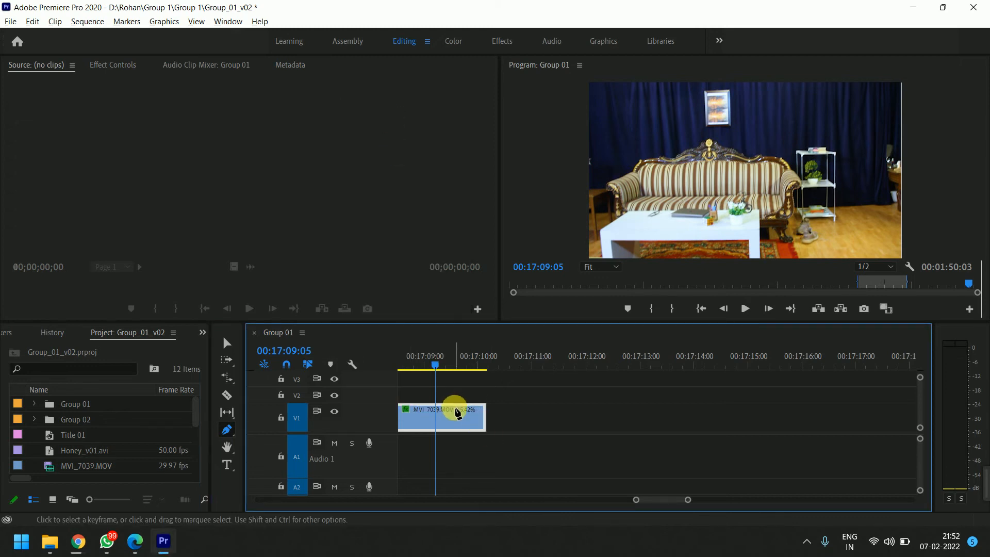
Increase the height of the V1 track around the last MVI_7039.MOV clip and turn Show Video Keyframes back on.
key(equal)
key(equal)
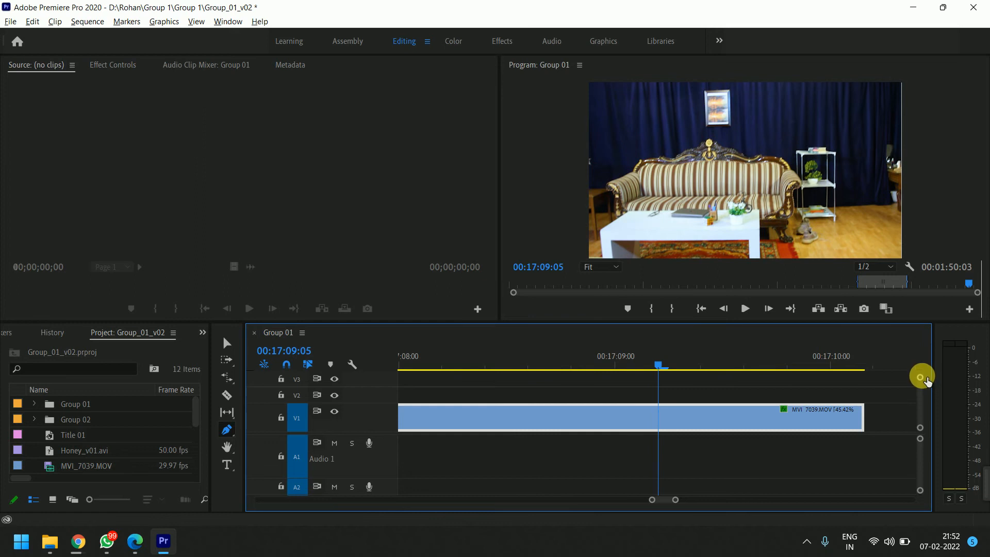
drag(921, 377, 920, 375)
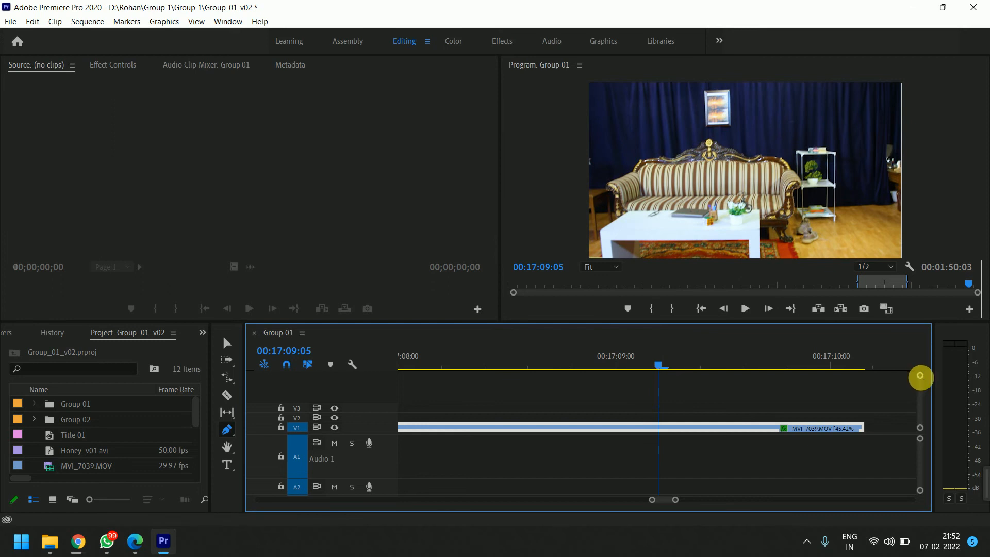
drag(923, 379, 926, 384)
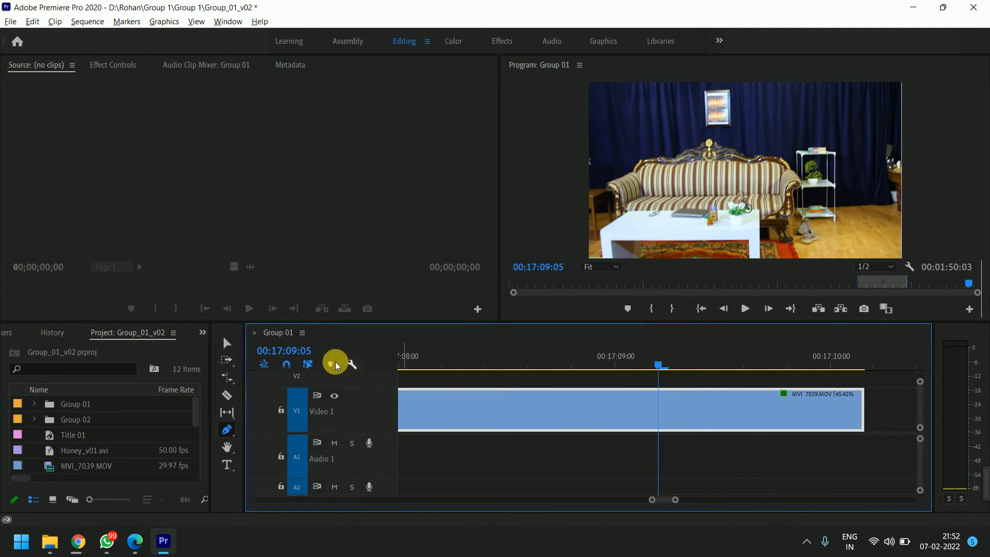
click(353, 365)
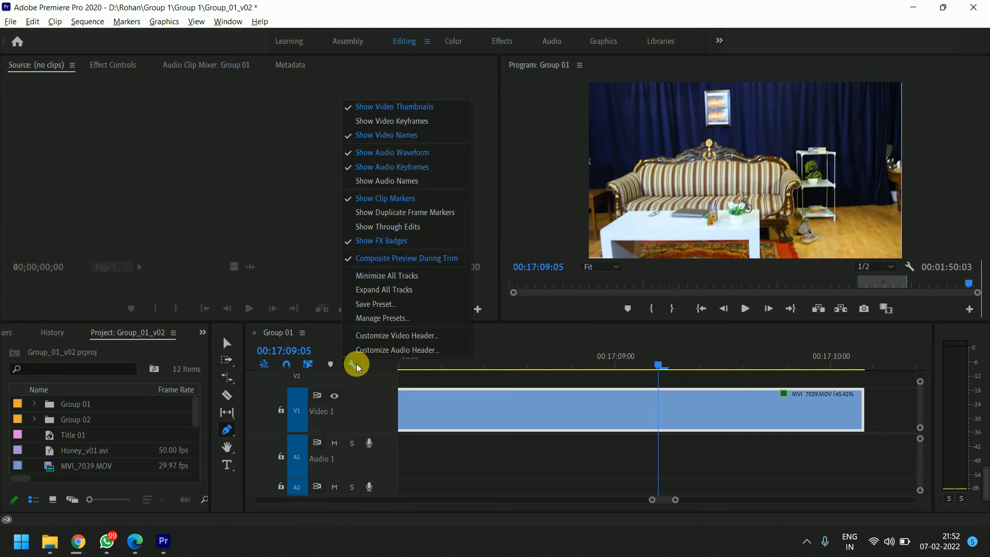
click(421, 123)
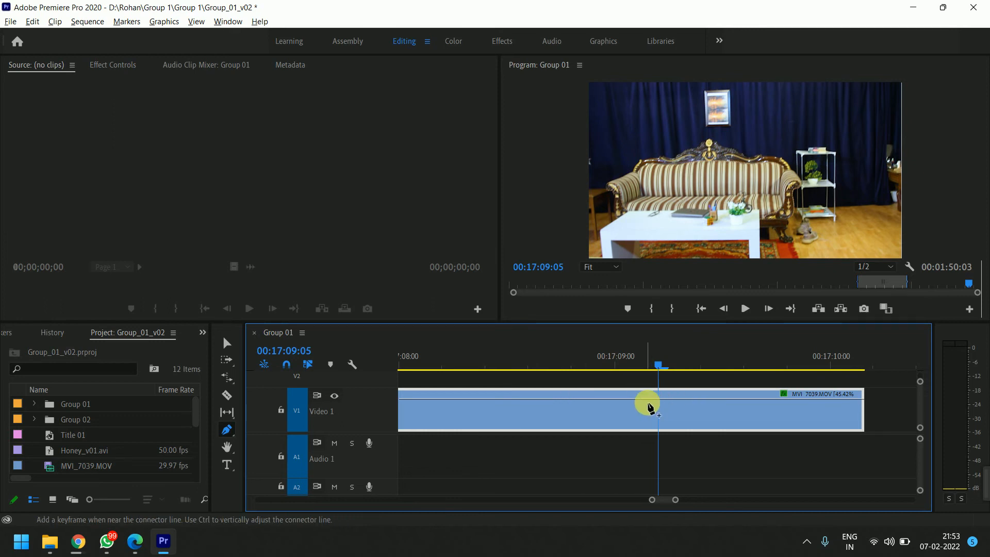
Add opacity keyframes around 00:17:09:05 on the last MVI_7039.MOV clip, pull the middle one down, and check the dip frame by frame.
click(656, 399)
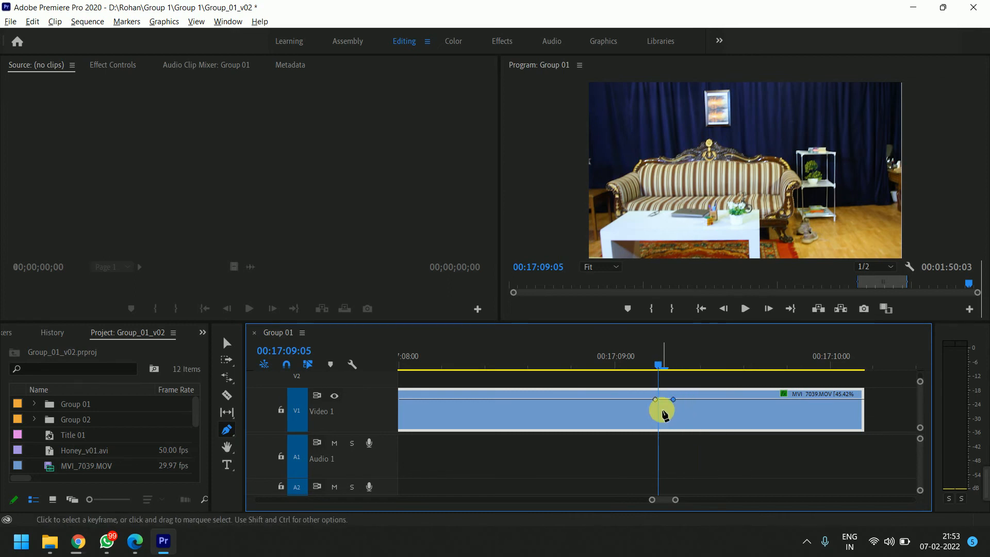
drag(665, 399, 664, 426)
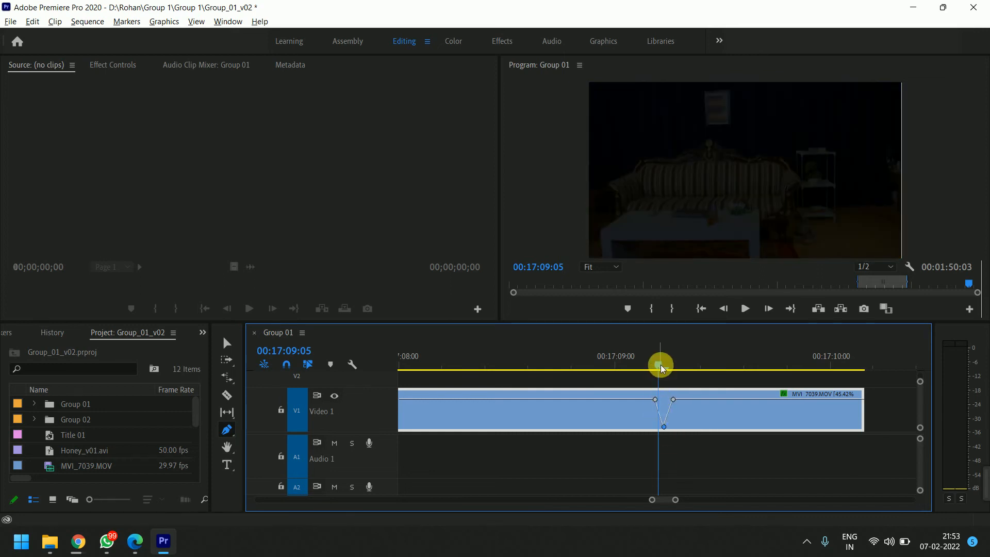
mouse_move(682, 363)
mouse_down()
mouse_move(625, 376)
mouse_move(642, 380)
mouse_move(682, 428)
mouse_move(678, 457)
mouse_move(694, 377)
mouse_up()
key(Right)
key(Right)
key(Right)
key(Right)
key(Right)
key(Right)
key(Right)
Add a row of evenly spaced opacity keyframes along the clip's opacity line, from just after 00:17:09:05 to near its end.
click(687, 399)
click(714, 399)
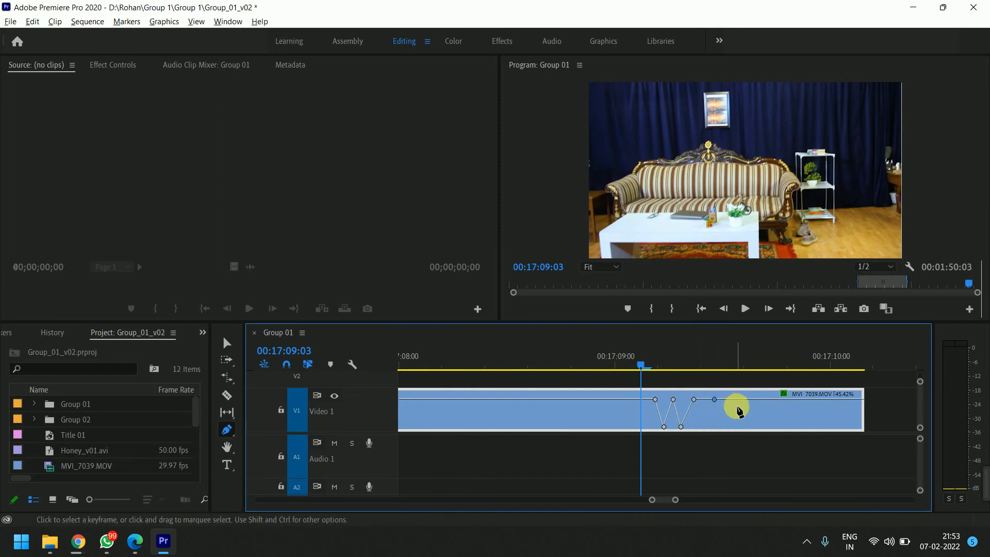
click(732, 399)
click(752, 399)
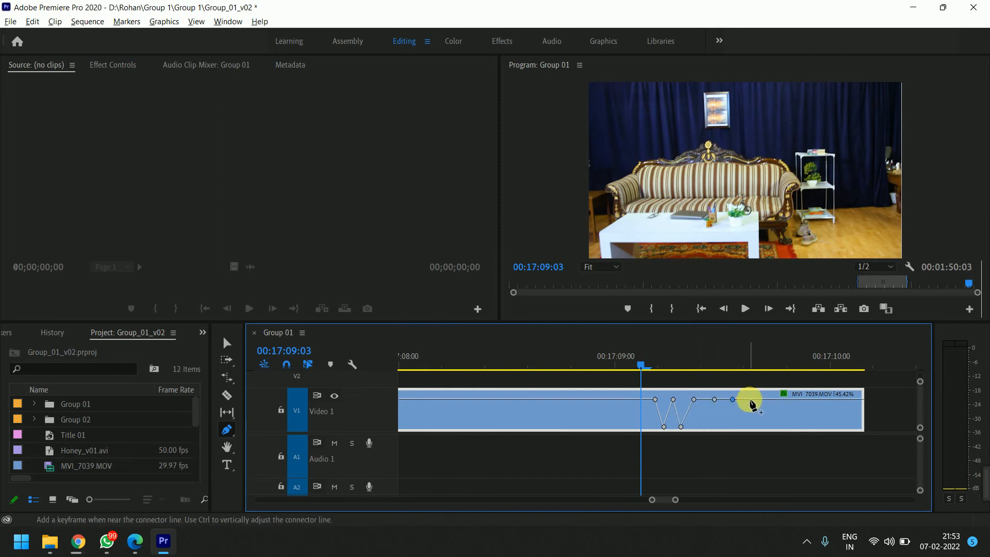
click(773, 399)
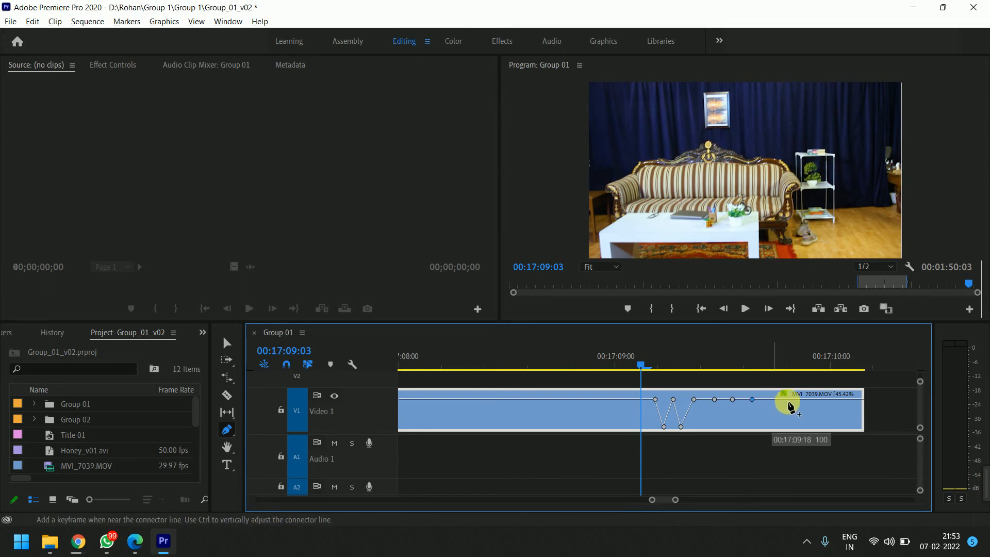
click(791, 399)
click(812, 400)
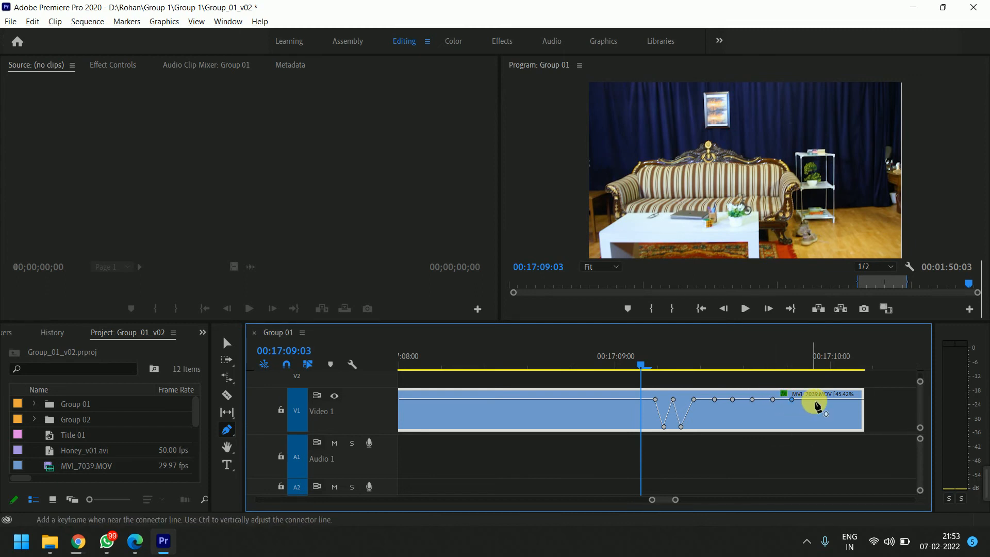
click(835, 400)
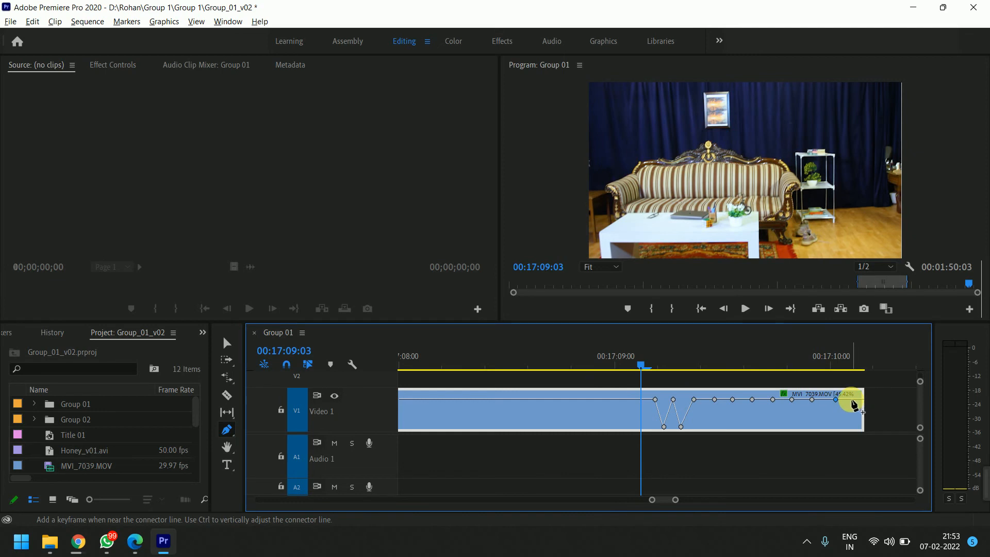
click(851, 399)
Add keyframes between the existing ones and pull them down to form a zigzag opacity flicker, and play it back.
click(844, 400)
drag(844, 401, 773, 443)
click(781, 400)
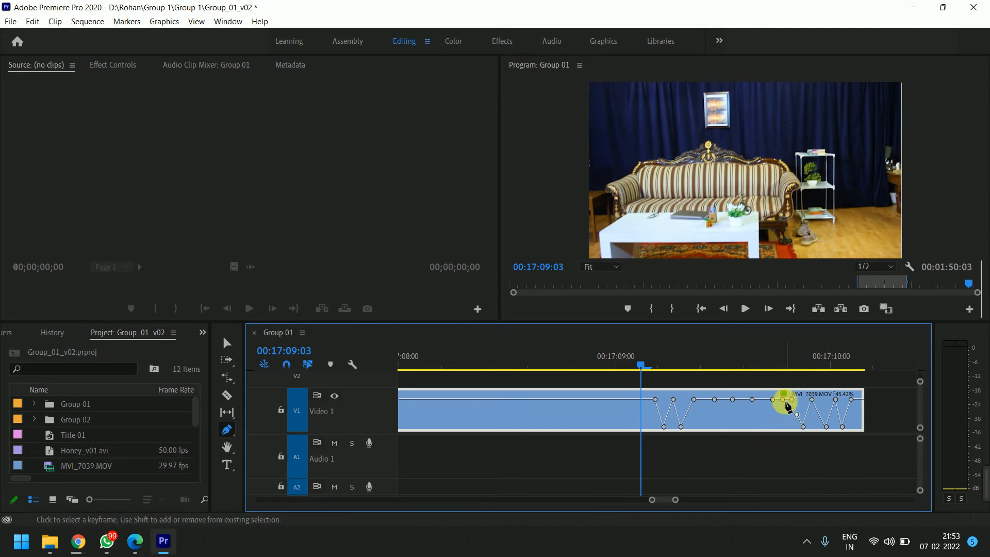
drag(783, 401, 784, 454)
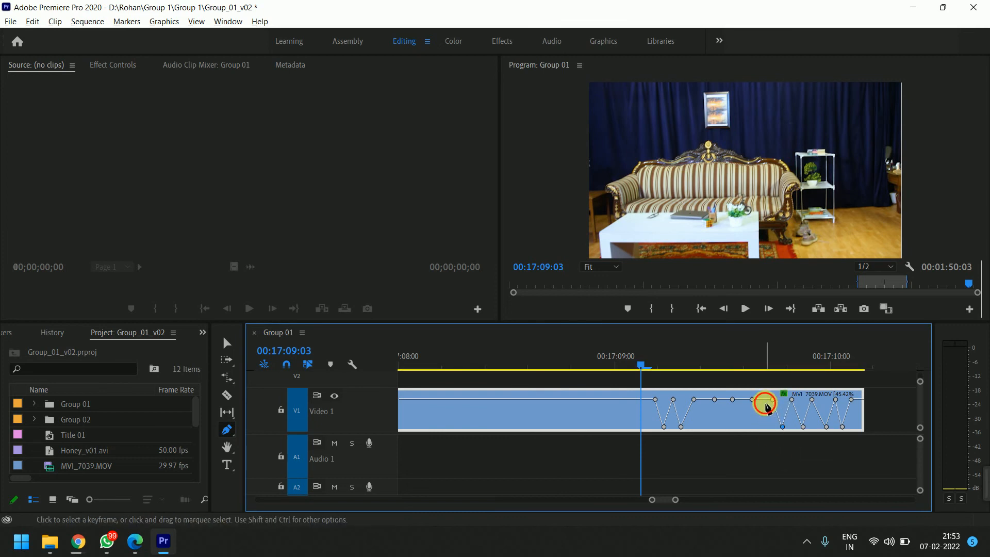
drag(763, 399, 762, 436)
drag(746, 400, 703, 427)
key(space)
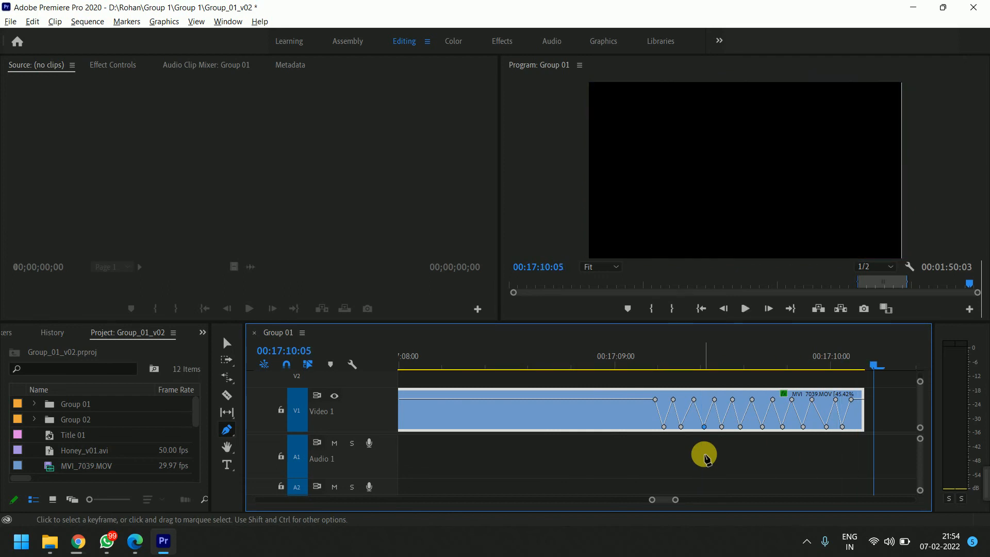
Add an opacity keyframe near 00:17:06:00 and a lowered one about two seconds earlier to create a gradual fade-in on the clip.
key(minus)
key(minus)
key(minus)
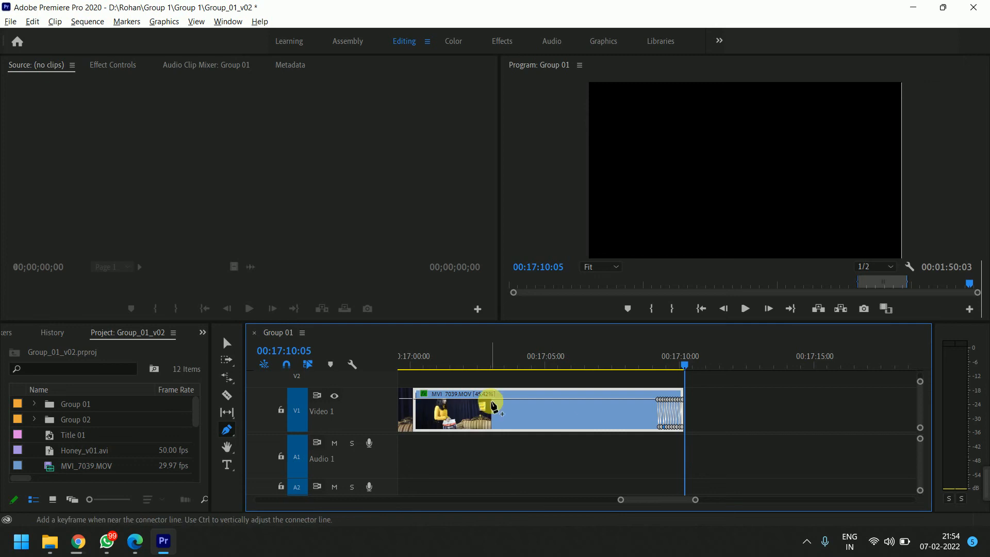
click(565, 399)
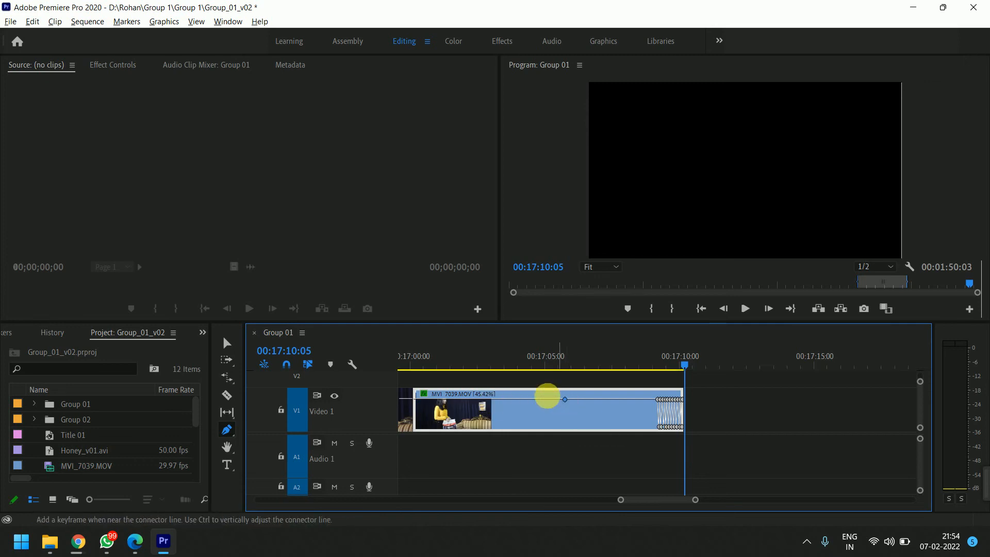
drag(547, 397, 505, 426)
Play the clip from 00:17:03:07 to preview the fade-in and the flicker at its end.
click(499, 358)
key(space)
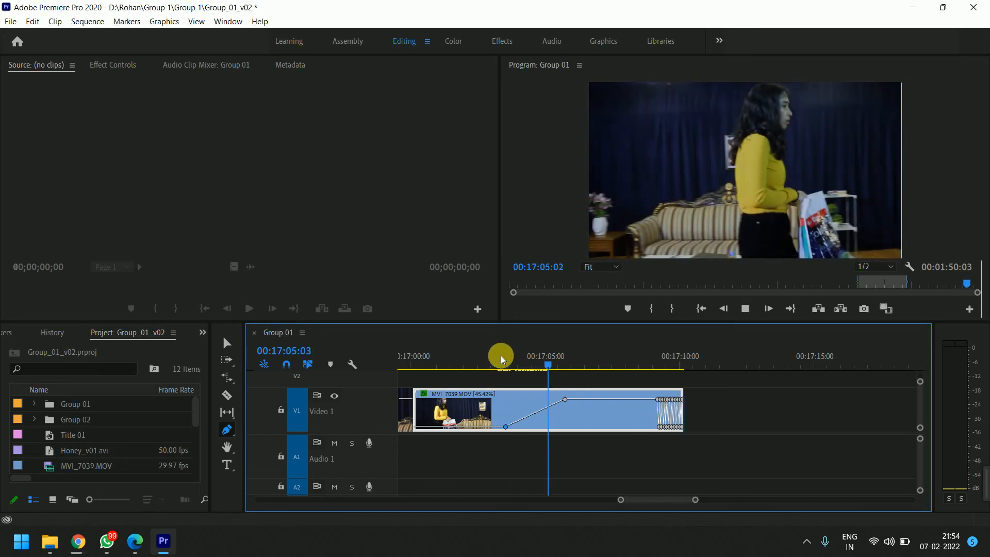
key(space)
click(499, 357)
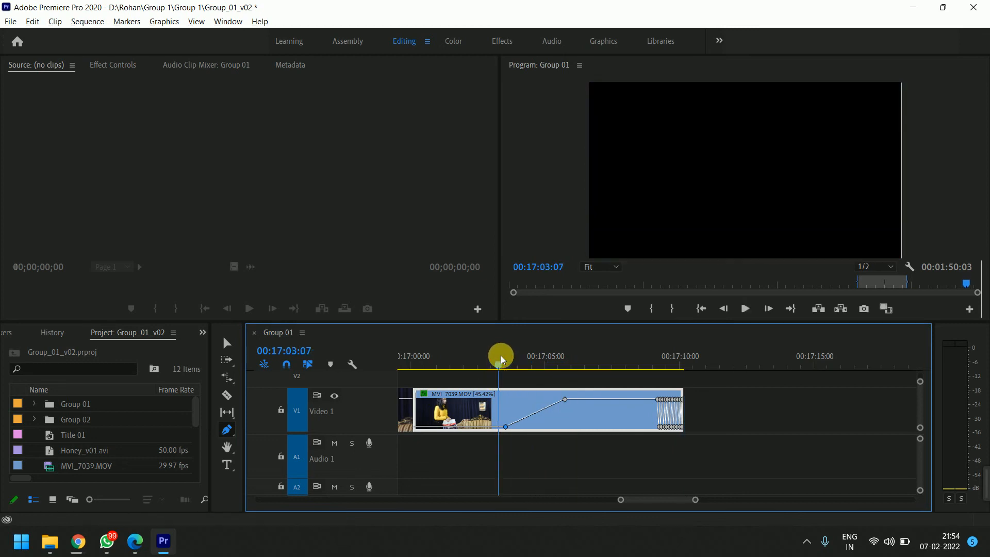
key(space)
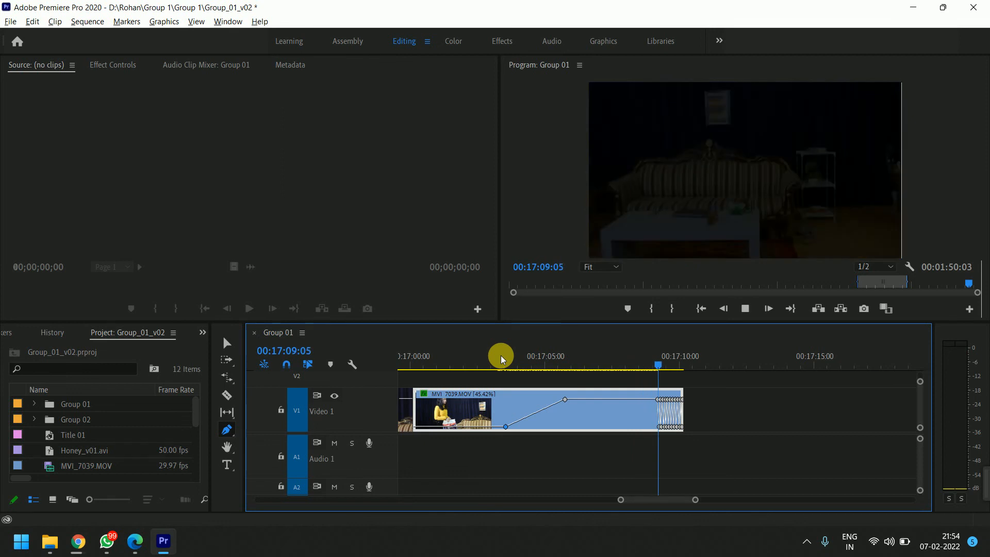
key(space)
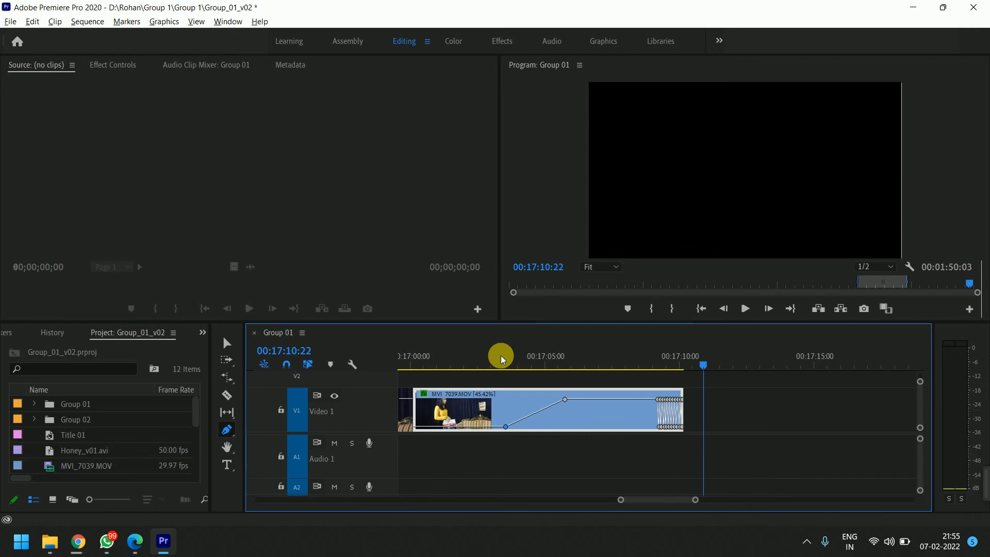
Turn Show Video Keyframes off and back on in the timeline display settings, and slightly reduce the V1 track's height.
click(353, 364)
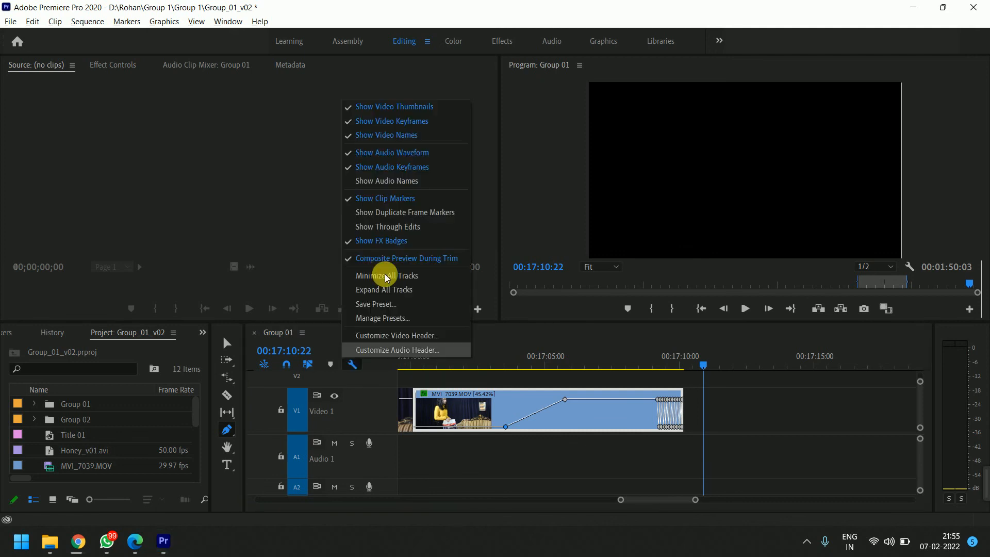
click(410, 122)
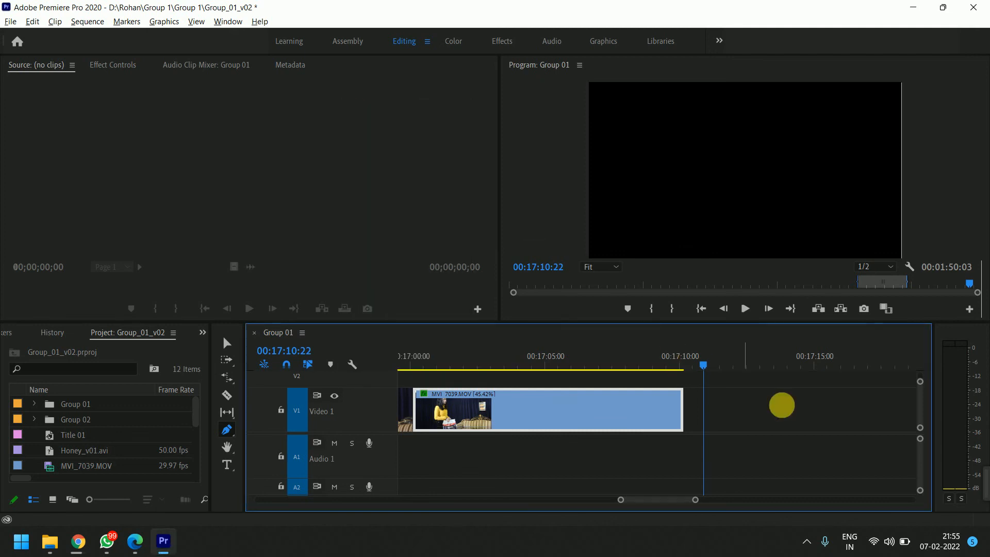
click(352, 364)
click(390, 122)
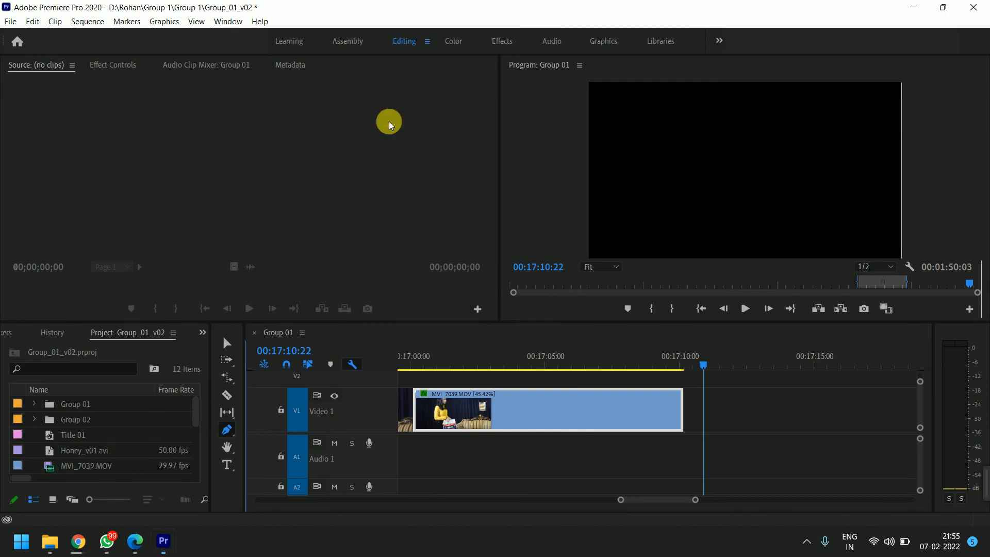
drag(920, 381, 923, 376)
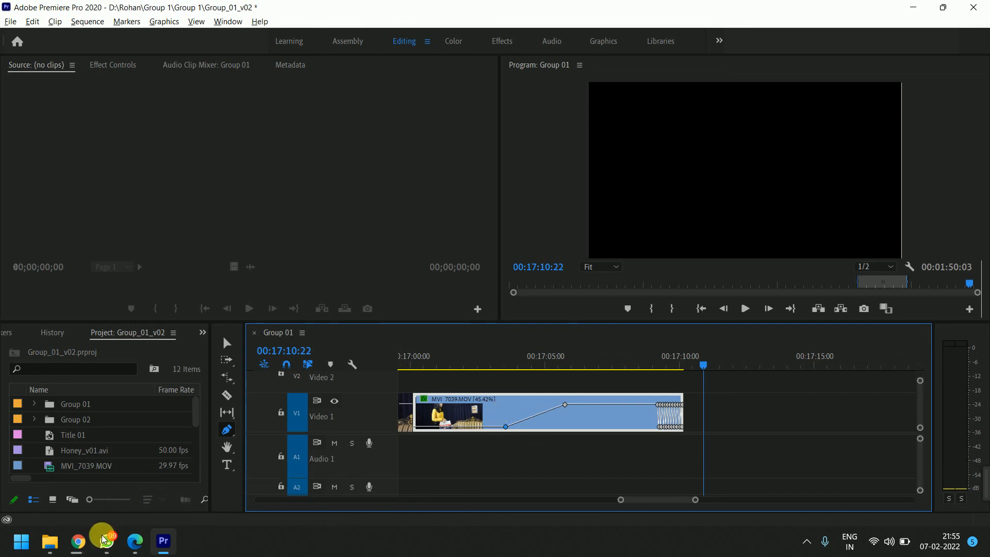
Switch to the Google Meet call, mute the microphone, and stop presenting the screen.
mouse_move(89, 543)
click(84, 478)
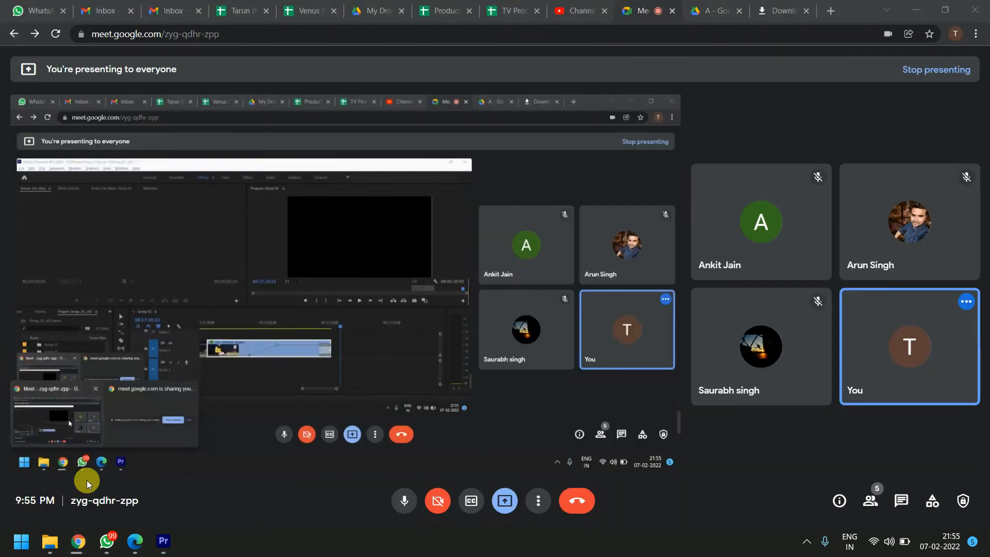
click(403, 501)
click(497, 501)
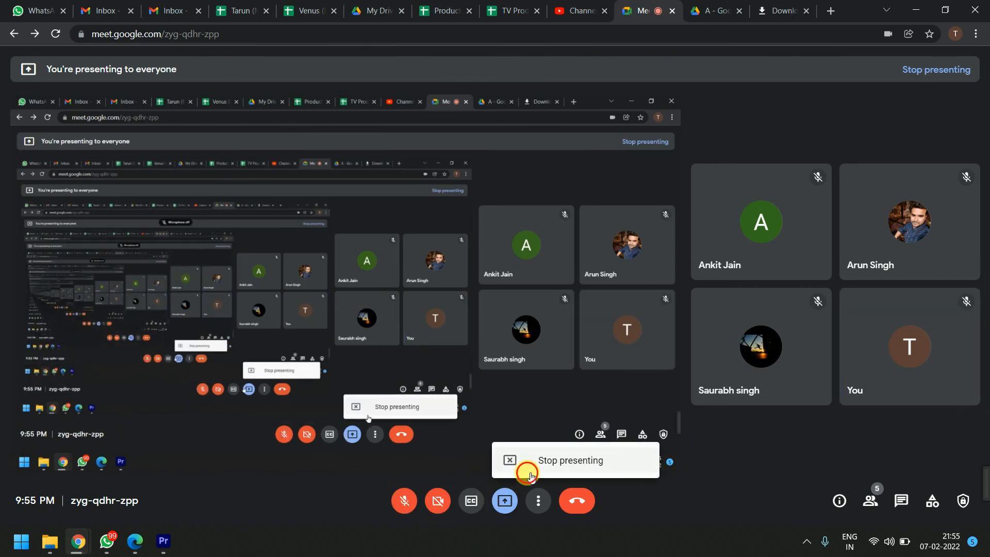
click(526, 471)
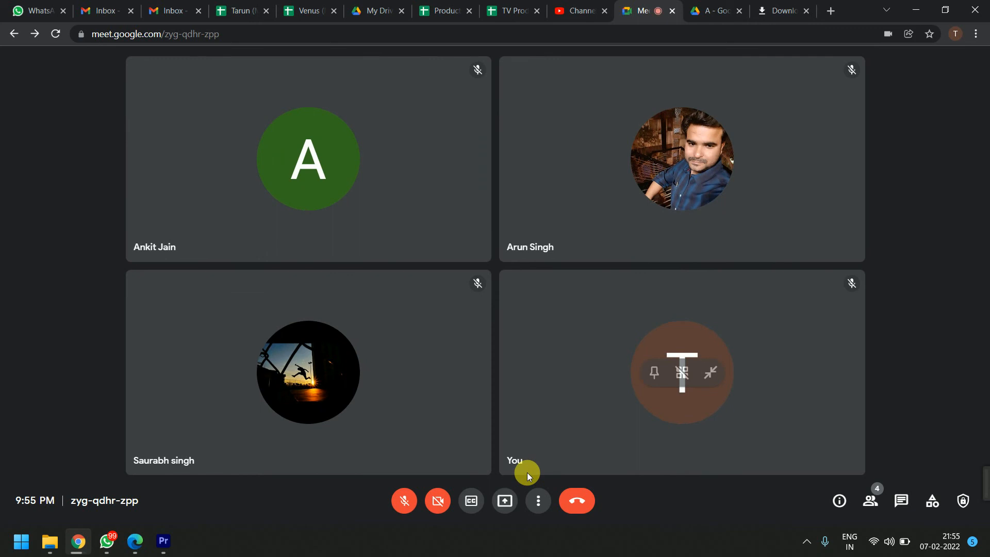
Check the TV_Editing-AE_6-7pm_Regul group chat in WhatsApp Web and return to the Google Meet call.
click(50, 5)
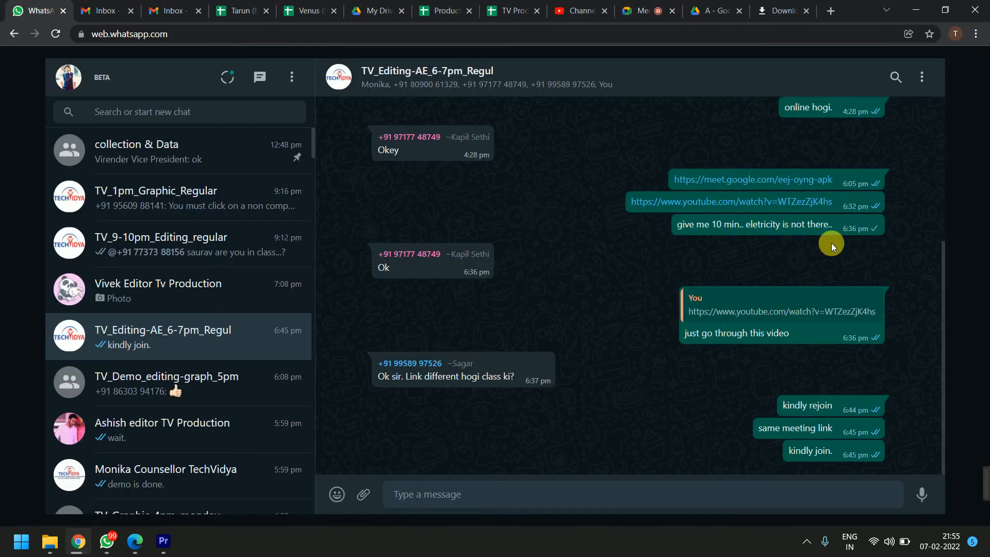
click(686, 7)
click(641, 10)
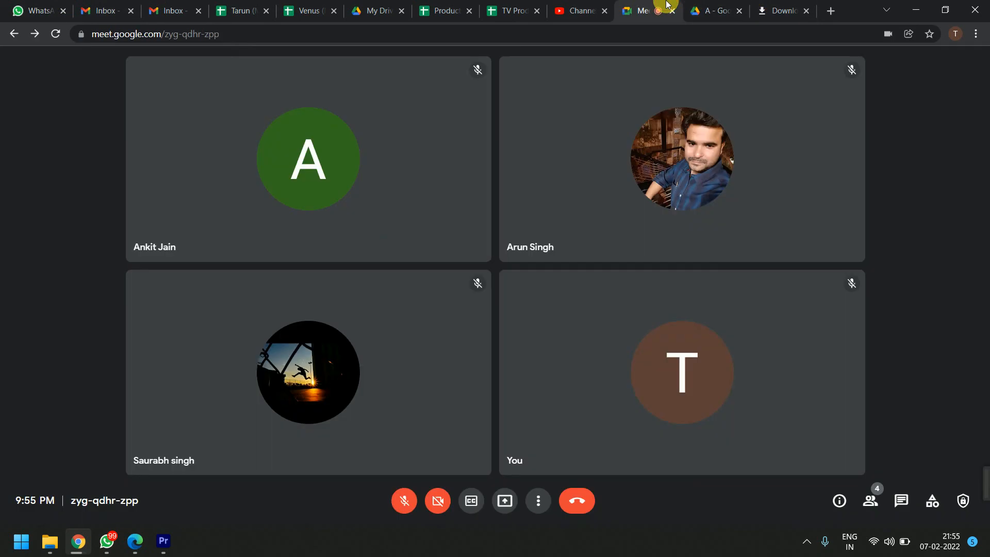
Switch to the WhatsApp desktop app, start a voice call from the TV Production contact's unread chat, and minimize the app.
click(105, 550)
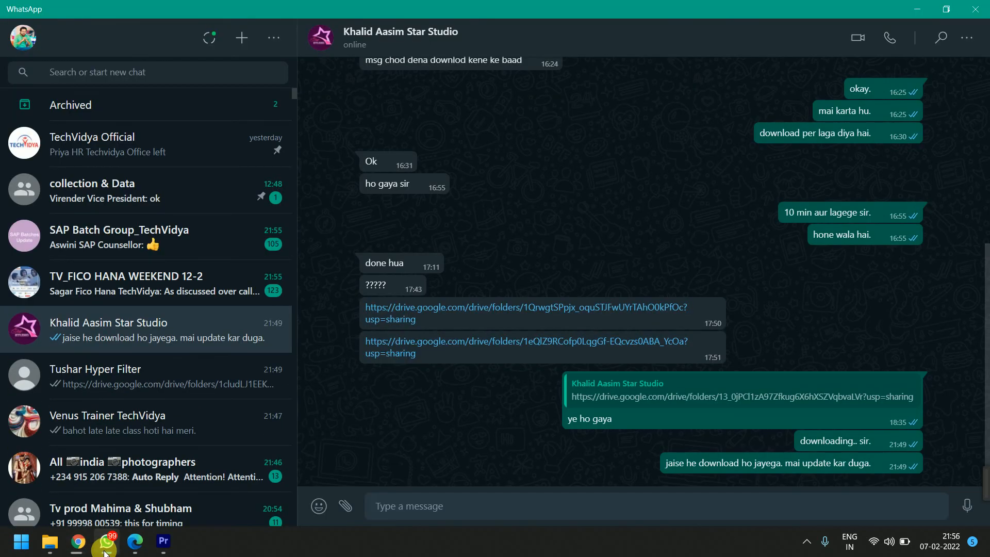
scroll(203, 418, down, 3)
click(205, 423)
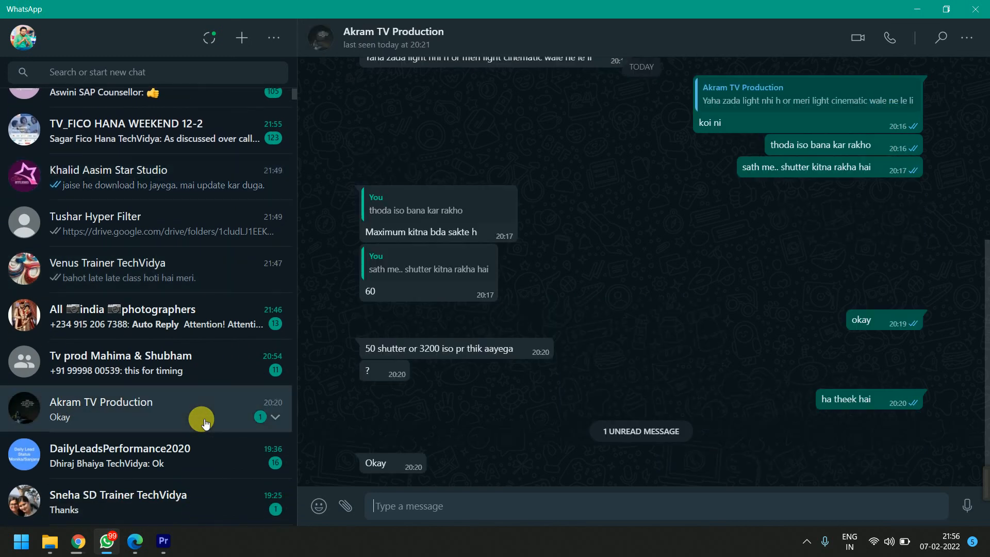
click(883, 42)
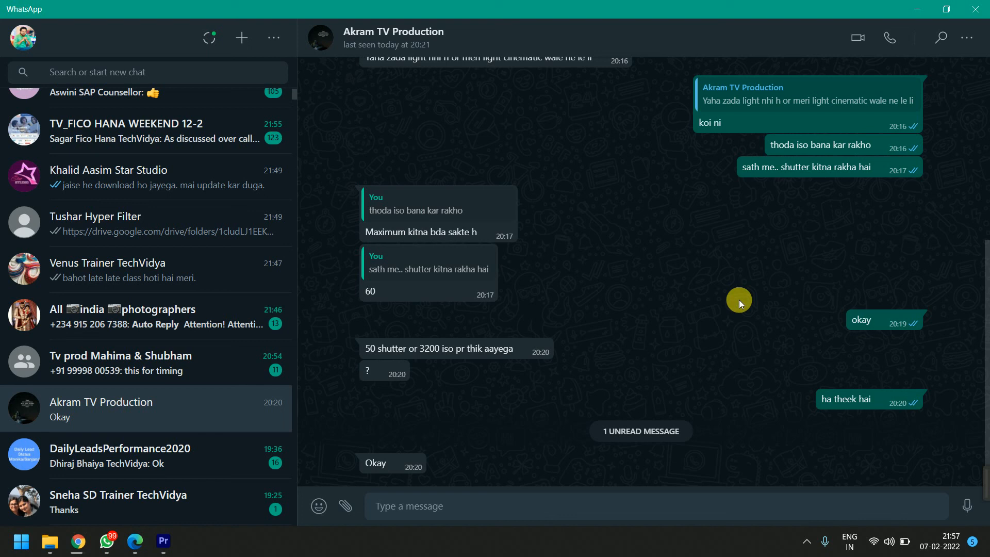
click(917, 9)
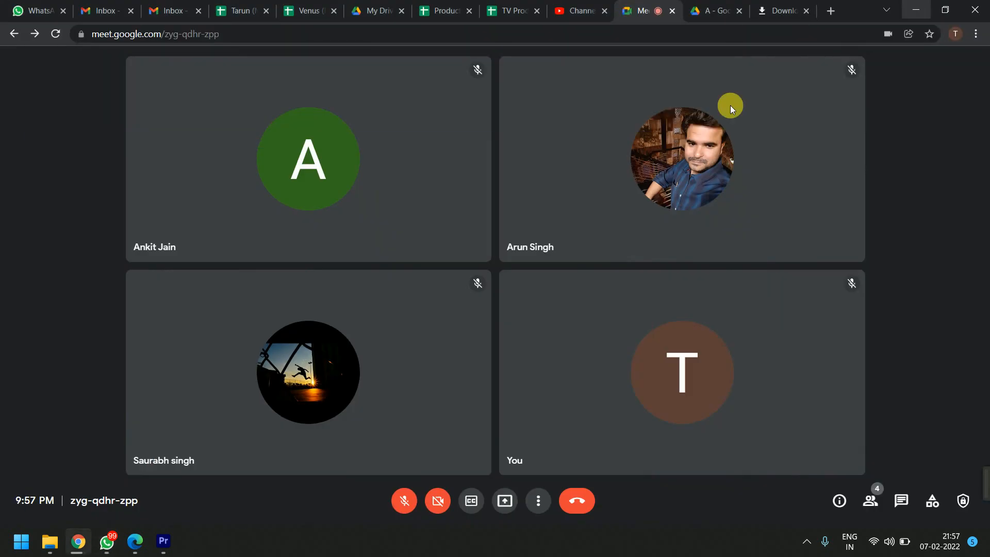
Look at the WhatsApp Web group chat again, return to the Google Meet call, and unmute the microphone.
click(58, 5)
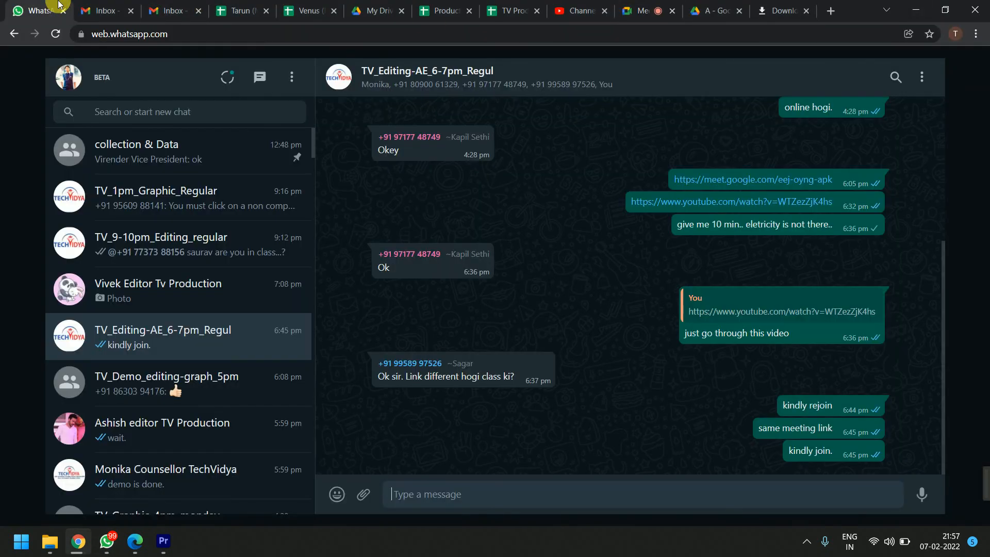
click(618, 5)
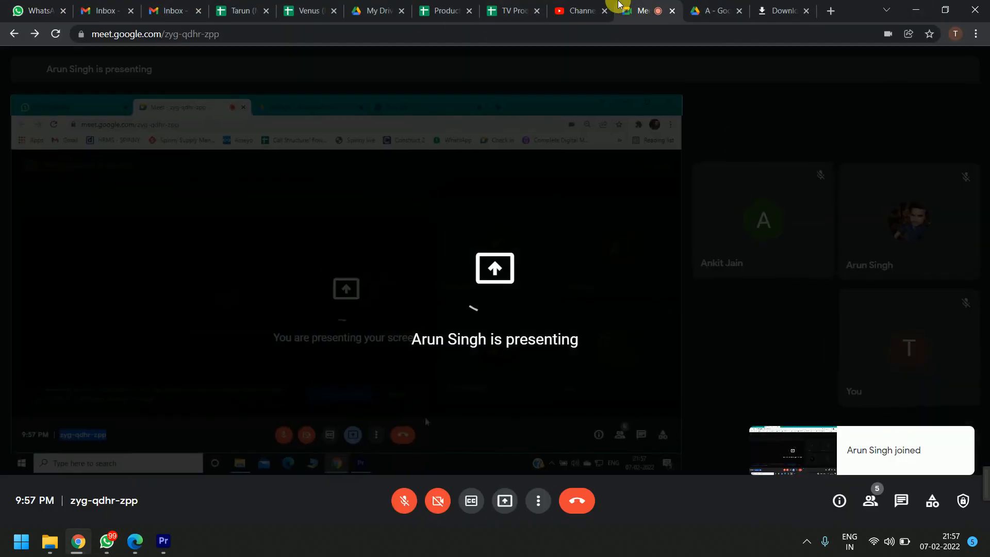
click(406, 500)
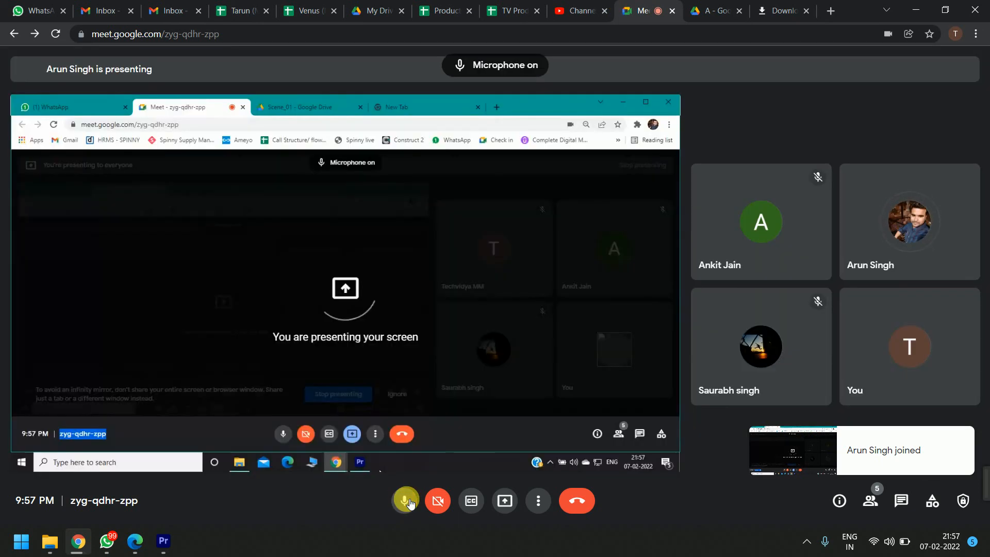